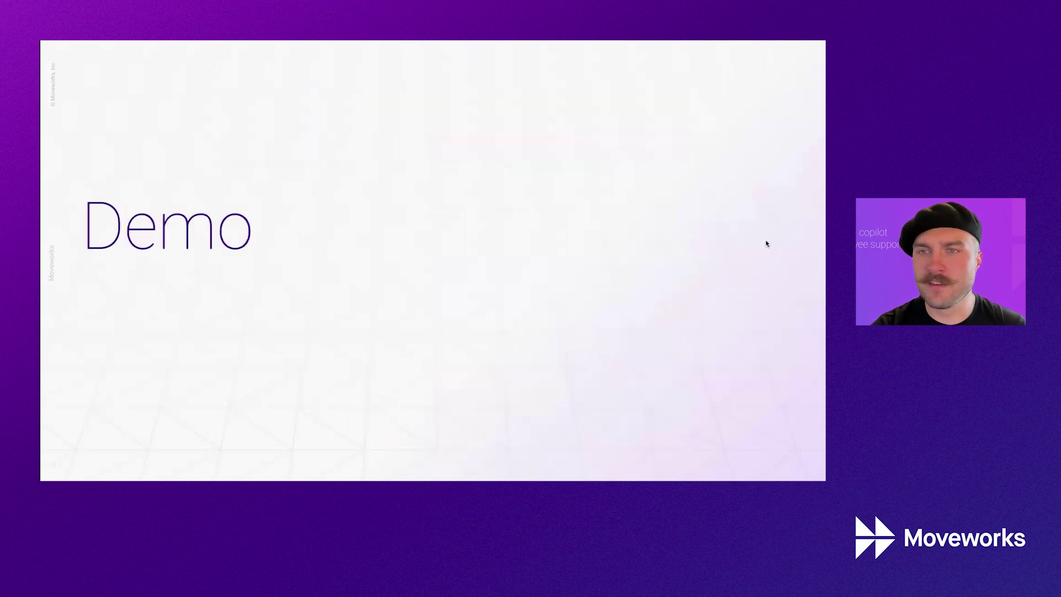
Check the Workato webhook's ok status, then bring up the Slack chat with the m8 bot
{"action": "key", "text": "super+Tab"}
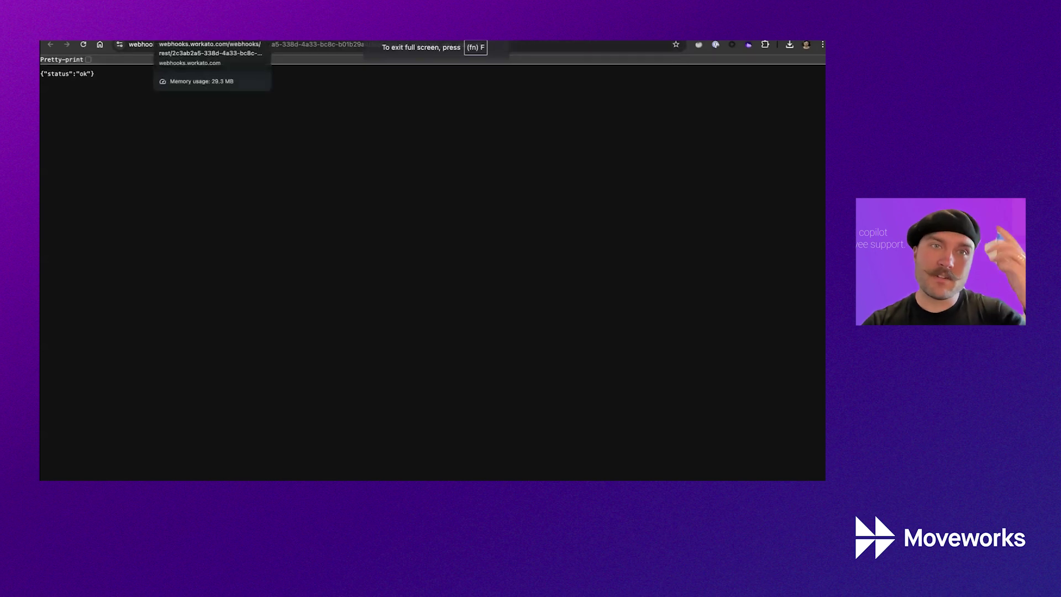
{"action": "key", "text": "super+Tab"}
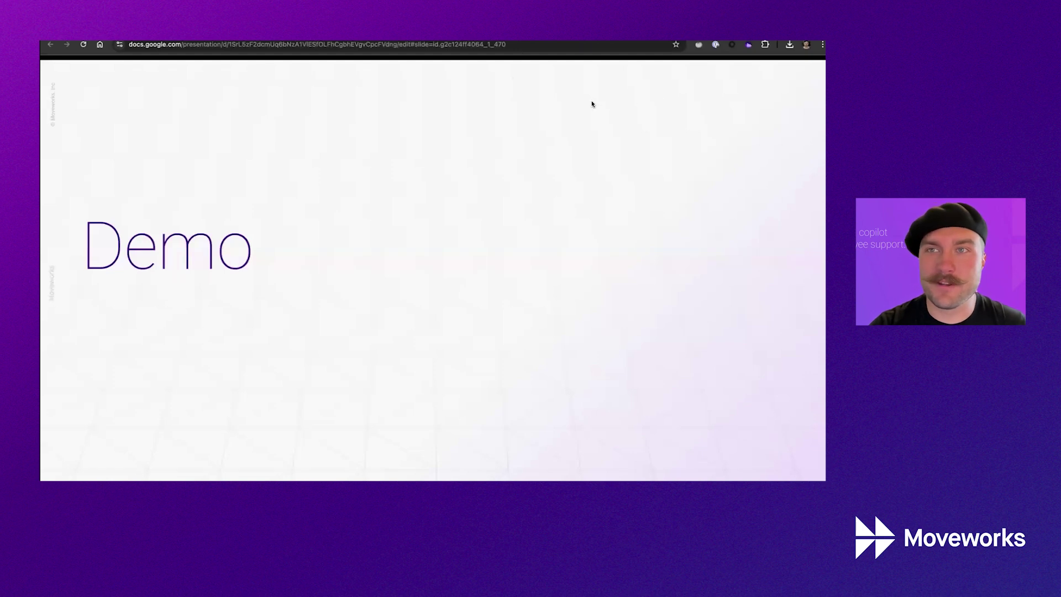
{"action": "key", "text": "ctrl+Up"}
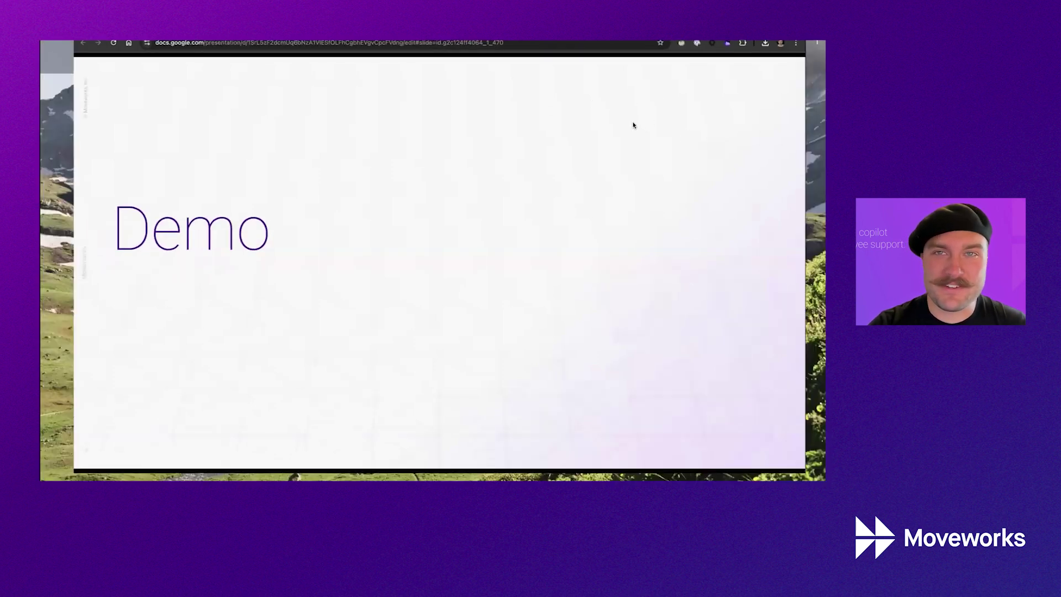
{"action": "left_click", "coordinate": [410, 47]}
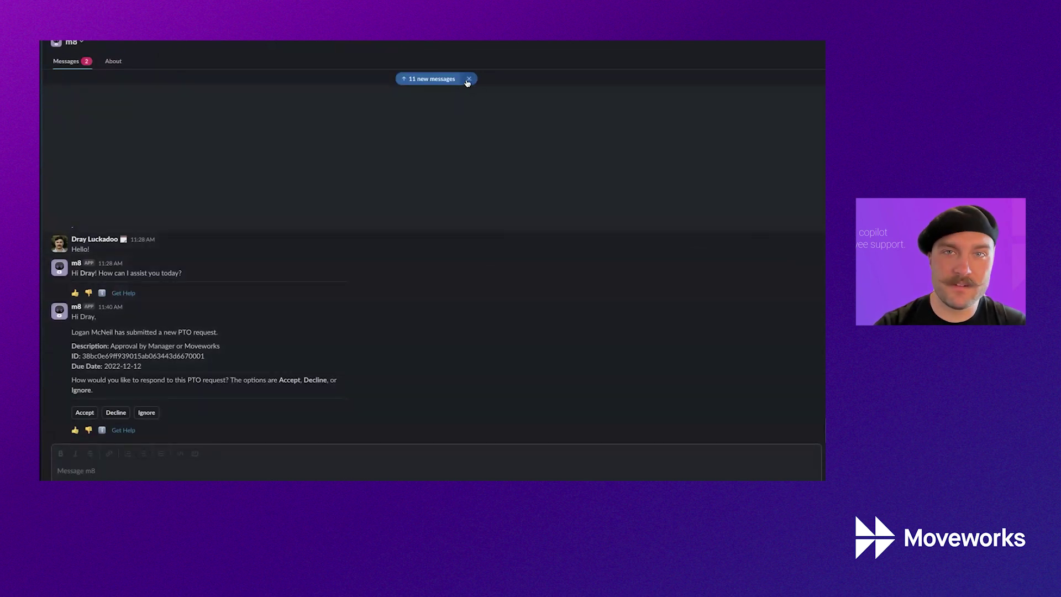
Highlight the PTO request's greeting, description, ID and due date, then answer it with Ignore
{"action": "left_click", "coordinate": [469, 78]}
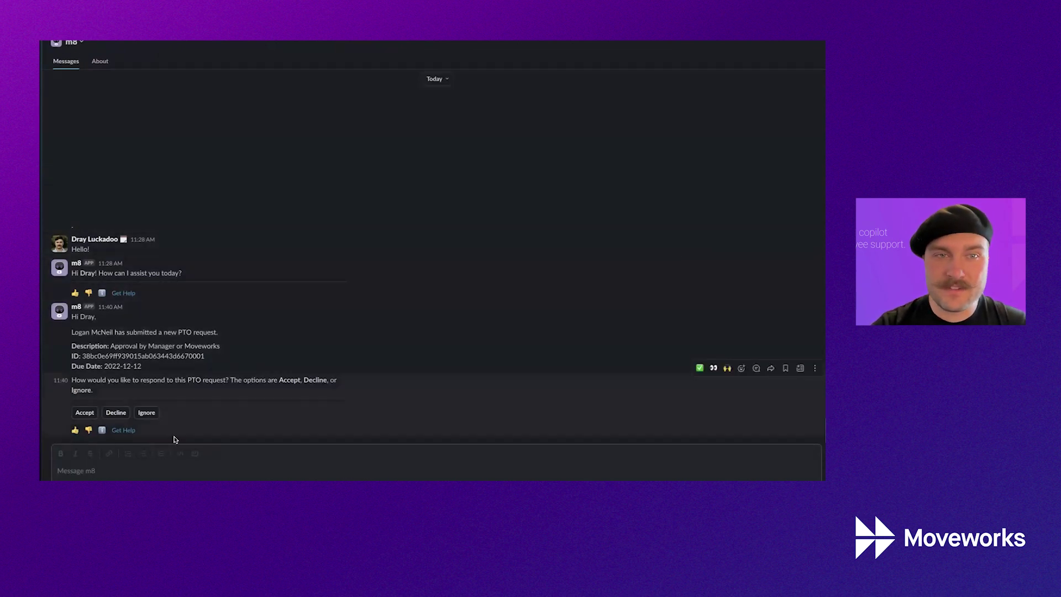
{"action": "left_click_drag", "start_coordinate": [71, 317], "coordinate": [158, 333]}
{"action": "left_click", "coordinate": [233, 363]}
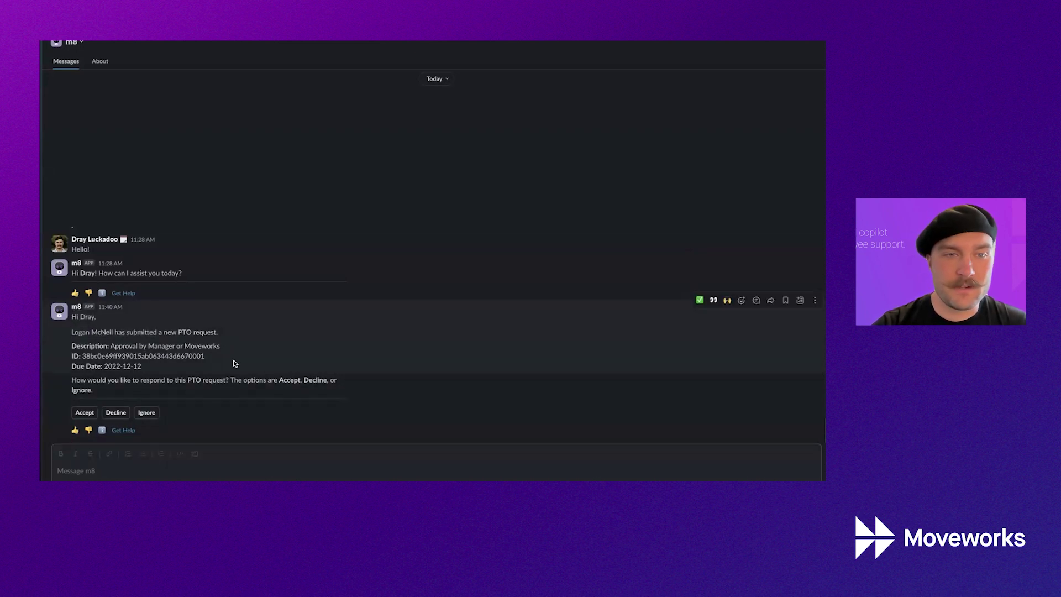
{"action": "double_click", "coordinate": [79, 346]}
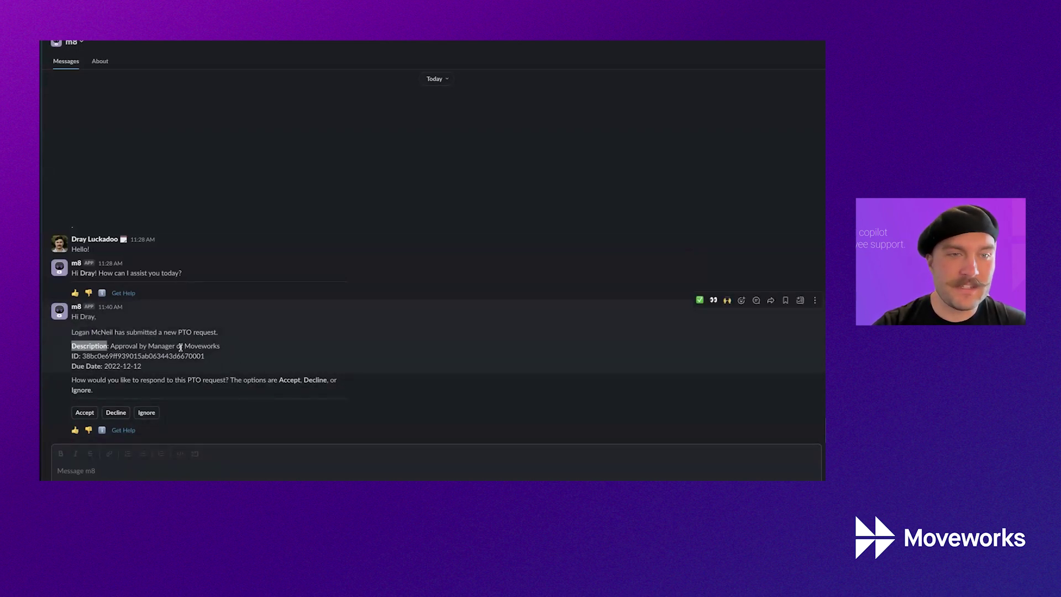
{"action": "double_click", "coordinate": [114, 347]}
{"action": "double_click", "coordinate": [75, 356]}
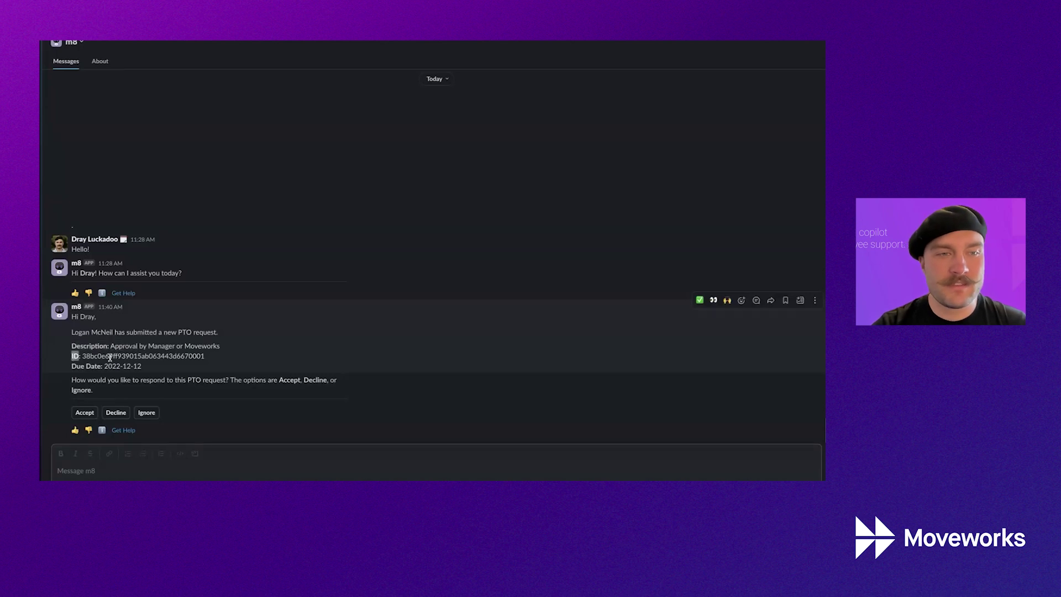
{"action": "double_click", "coordinate": [111, 356]}
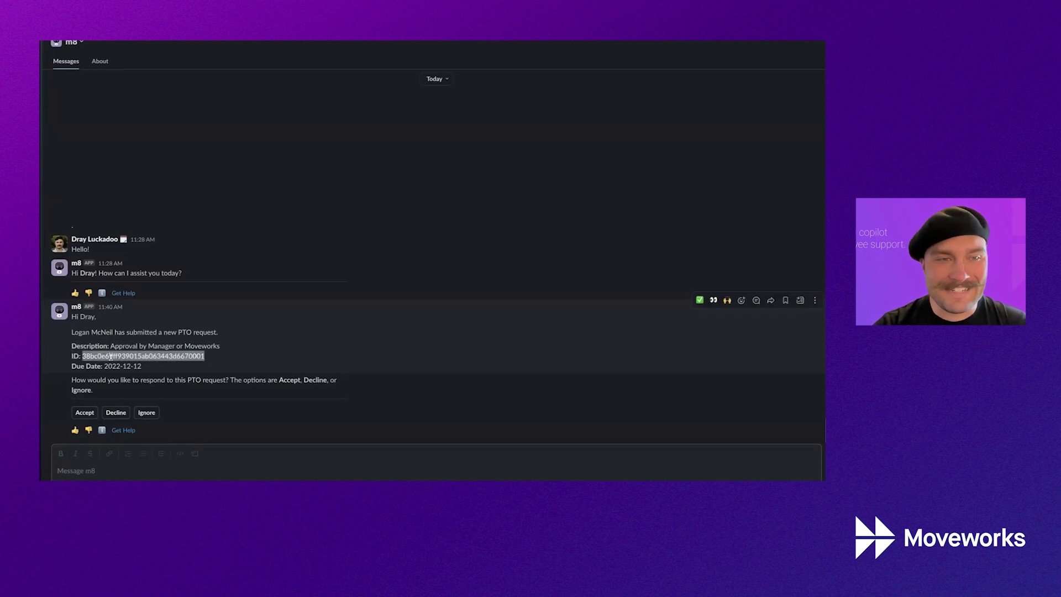
{"action": "double_click", "coordinate": [81, 367]}
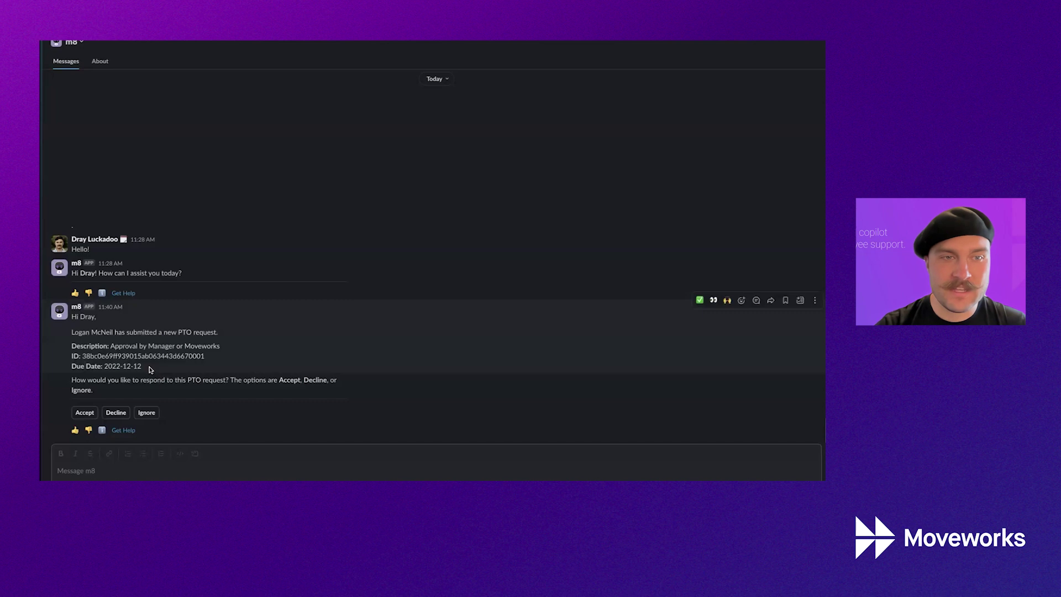
{"action": "left_click_drag", "start_coordinate": [144, 367], "coordinate": [191, 382]}
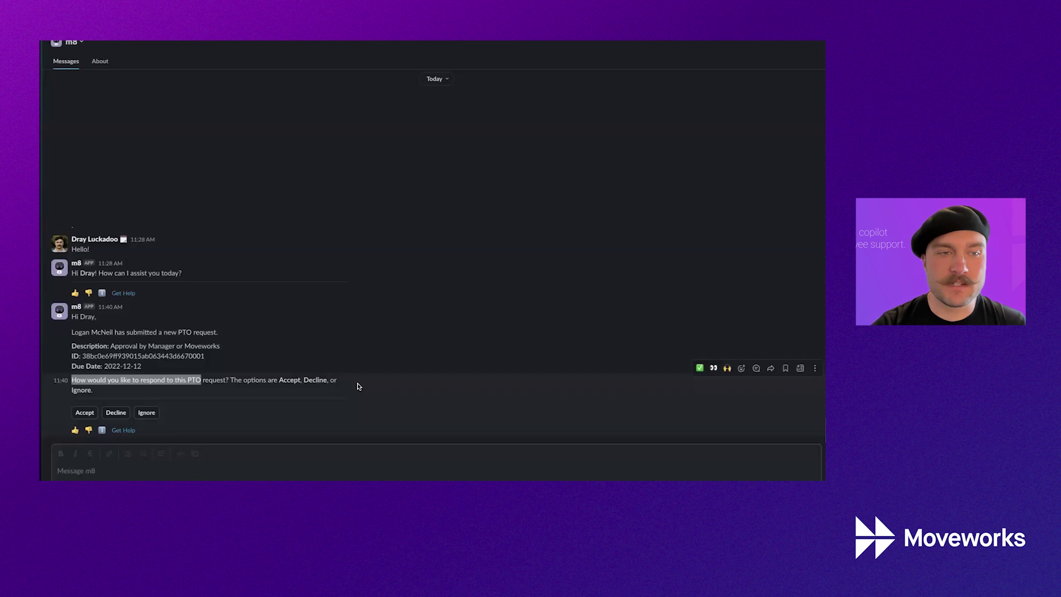
{"action": "left_click", "coordinate": [149, 414]}
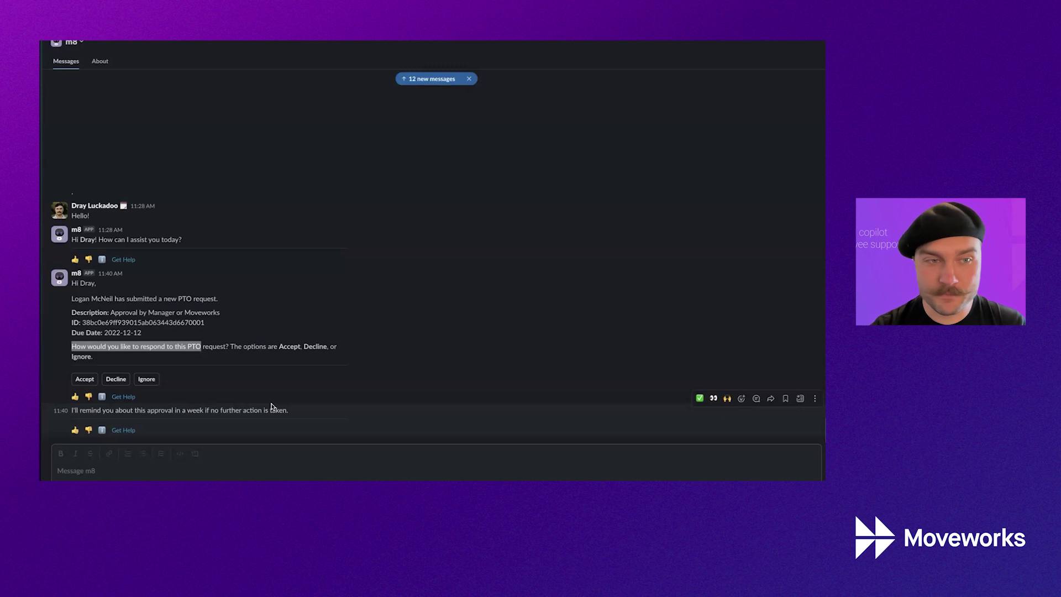
Accept m8's PTO request and answer Yes to the confirmation question
{"action": "left_click", "coordinate": [85, 380]}
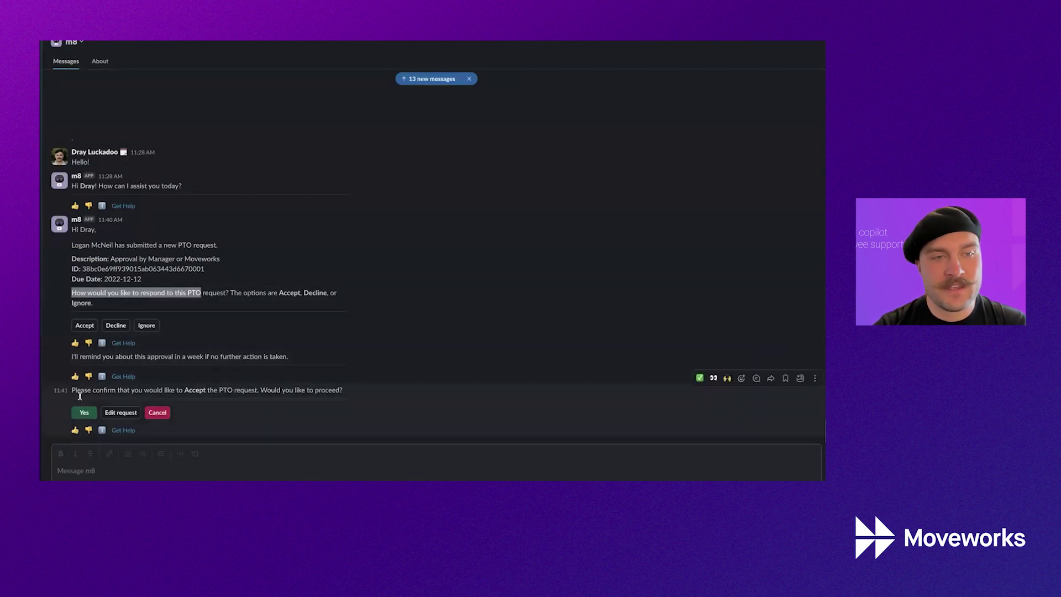
{"action": "left_click_drag", "start_coordinate": [80, 396], "coordinate": [165, 393]}
{"action": "left_click", "coordinate": [211, 418]}
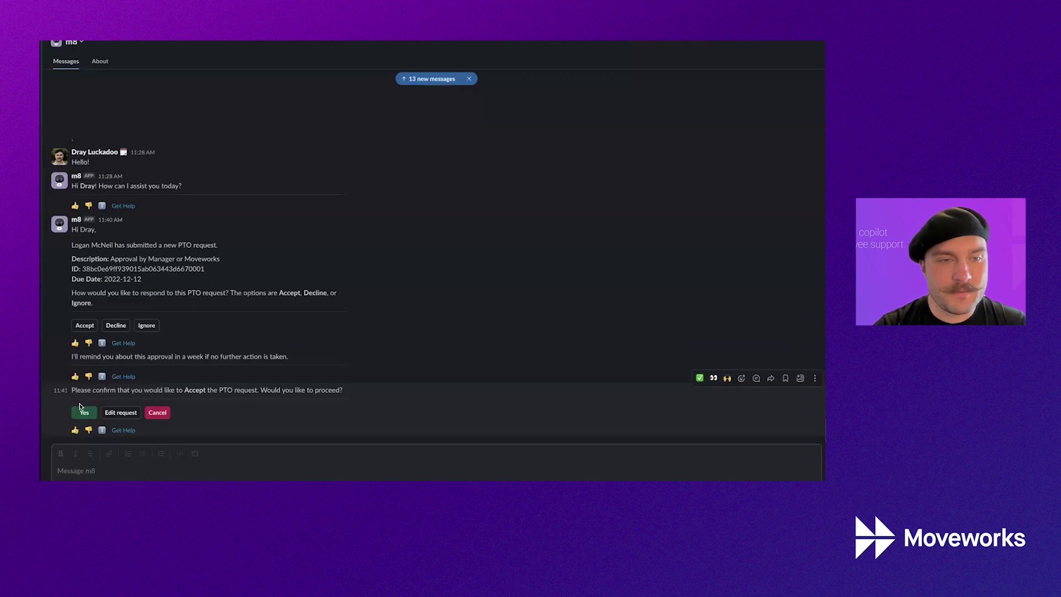
{"action": "left_click", "coordinate": [83, 412]}
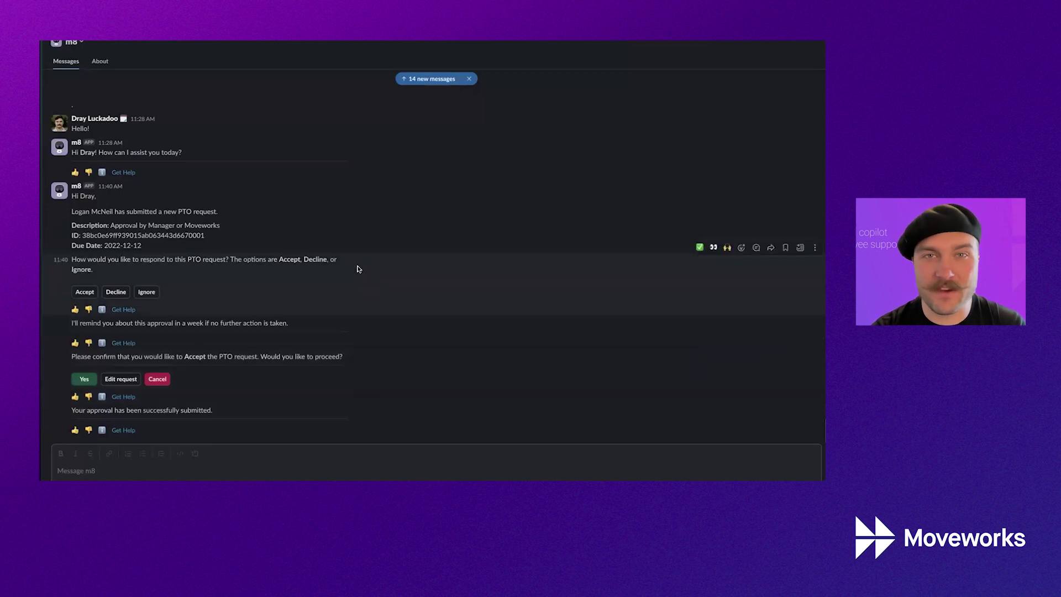
Return to the browser and show the PTO Request Poller recipe's Get PTO Requests step settings
{"action": "key", "text": "ctrl+Up"}
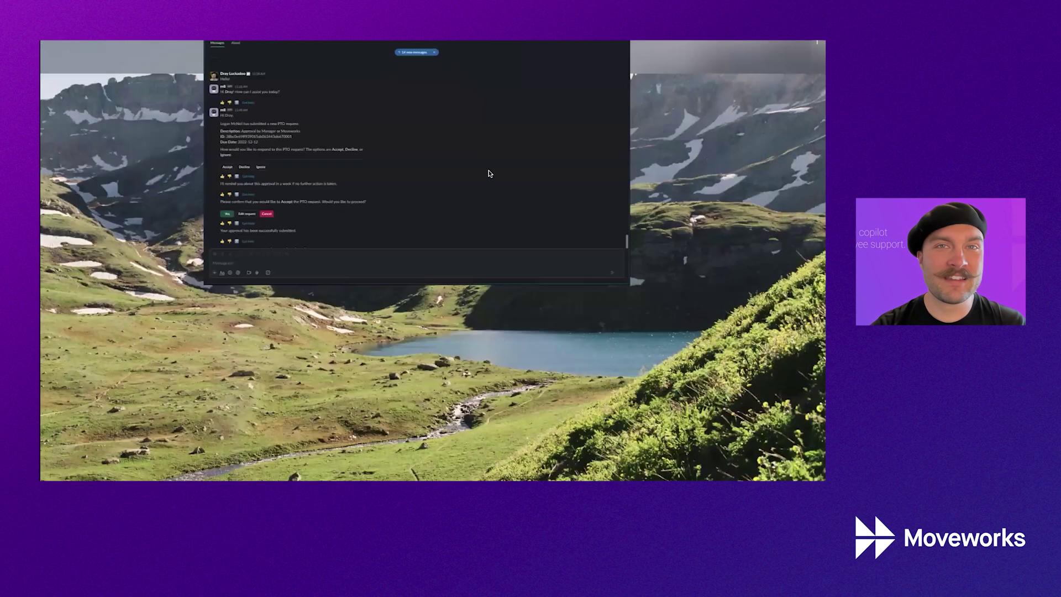
{"action": "left_click", "coordinate": [470, 49]}
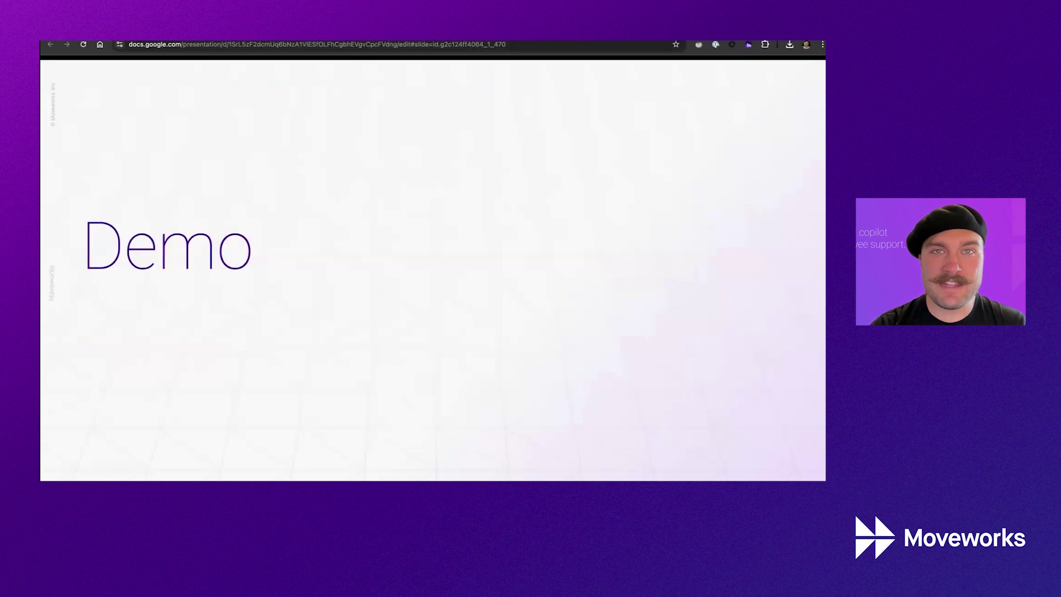
{"action": "key", "text": "ctrl+Tab"}
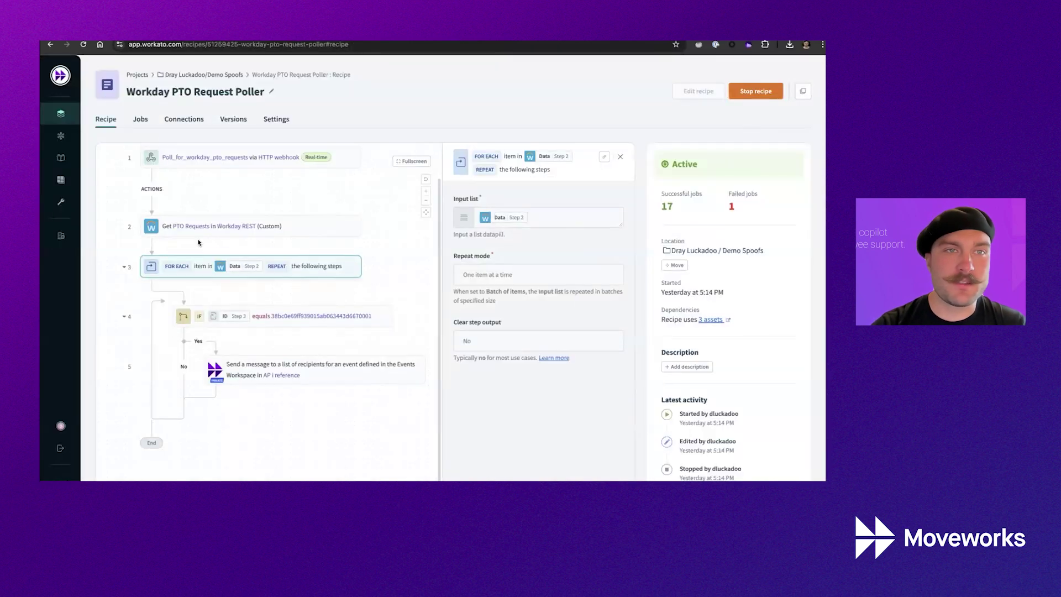
{"action": "scroll", "coordinate": [201, 242], "scroll_direction": "up", "scroll_amount": 2}
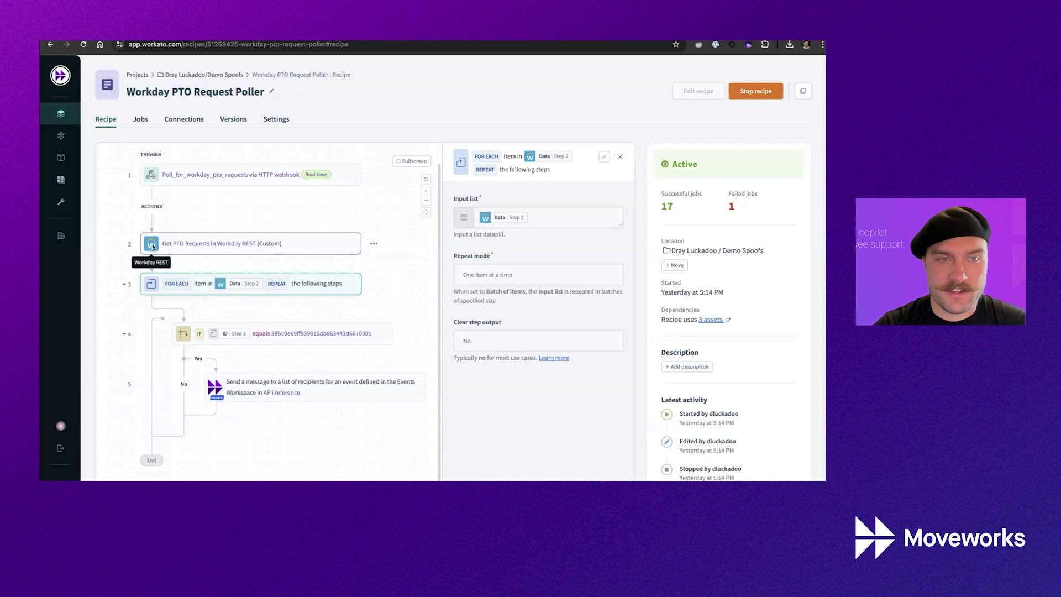
{"action": "left_click", "coordinate": [320, 246]}
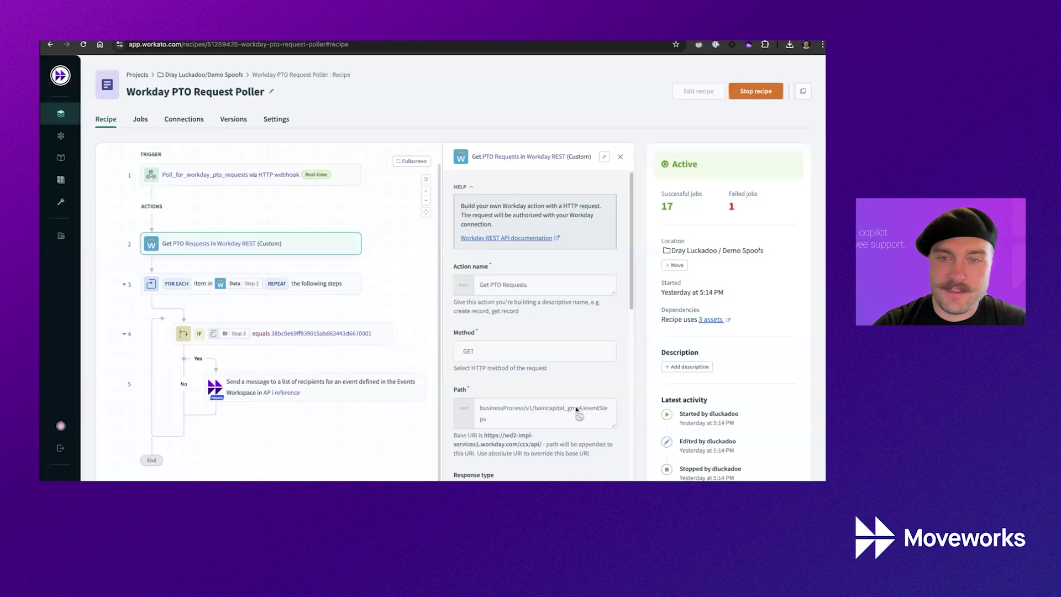
Highlight eventSteps in the Get PTO Requests path and inspect the FOR EACH loop step
{"action": "double_click", "coordinate": [594, 410]}
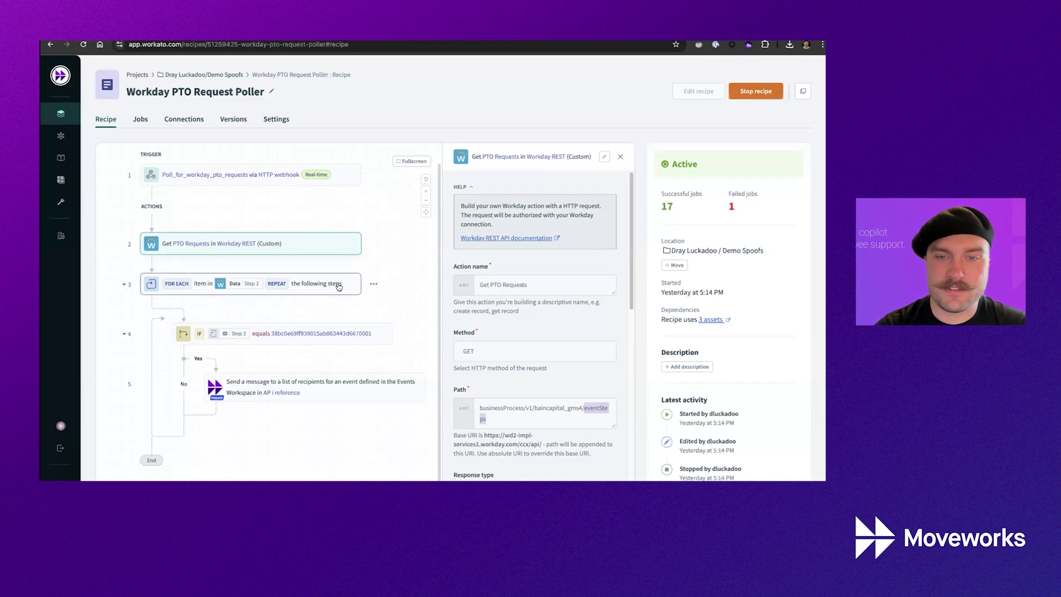
{"action": "scroll", "coordinate": [457, 376], "scroll_direction": "down", "scroll_amount": 5}
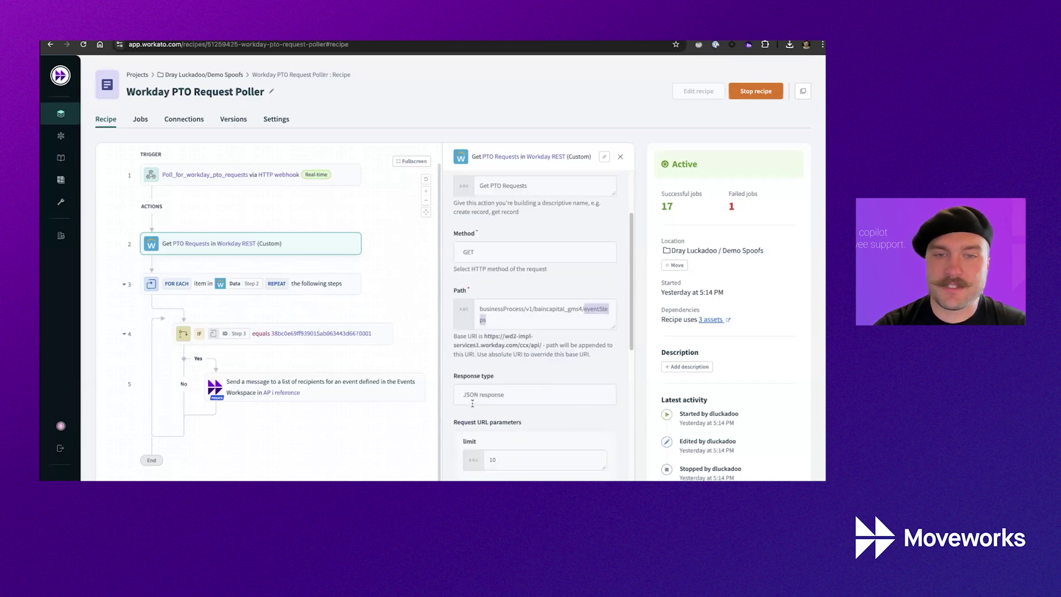
{"action": "scroll", "coordinate": [459, 343], "scroll_direction": "down", "scroll_amount": 1}
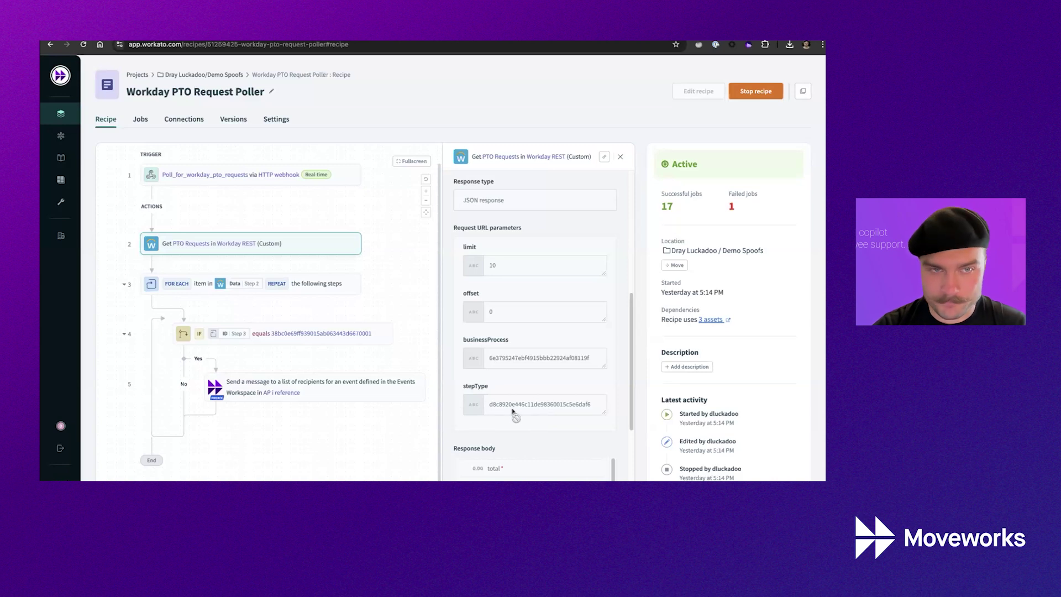
{"action": "left_click", "coordinate": [197, 289]}
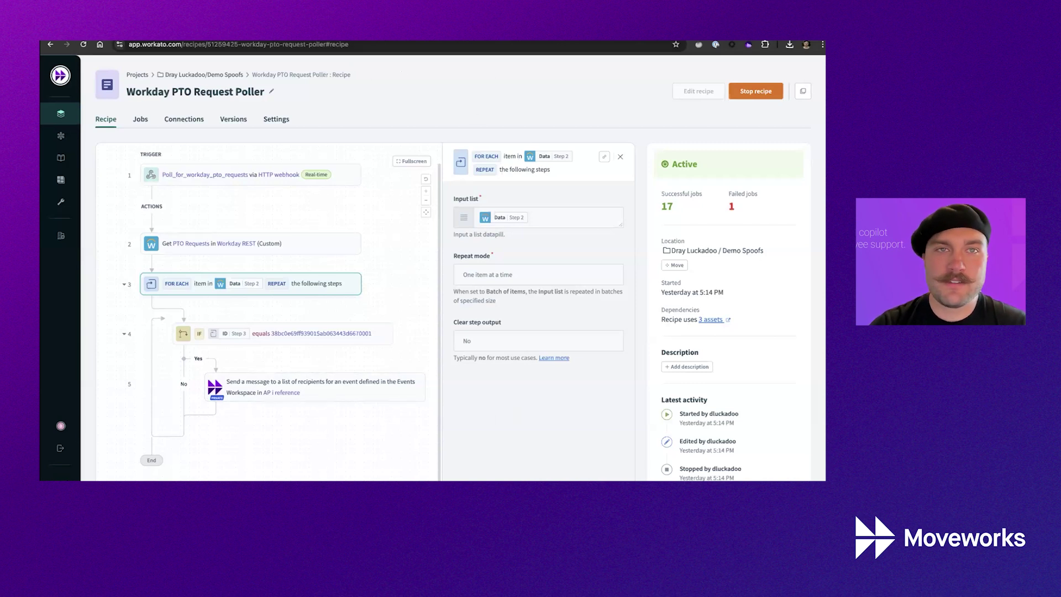
{"action": "key", "text": "ctrl+Tab"}
{"action": "key", "text": "ctrl+shift+Tab"}
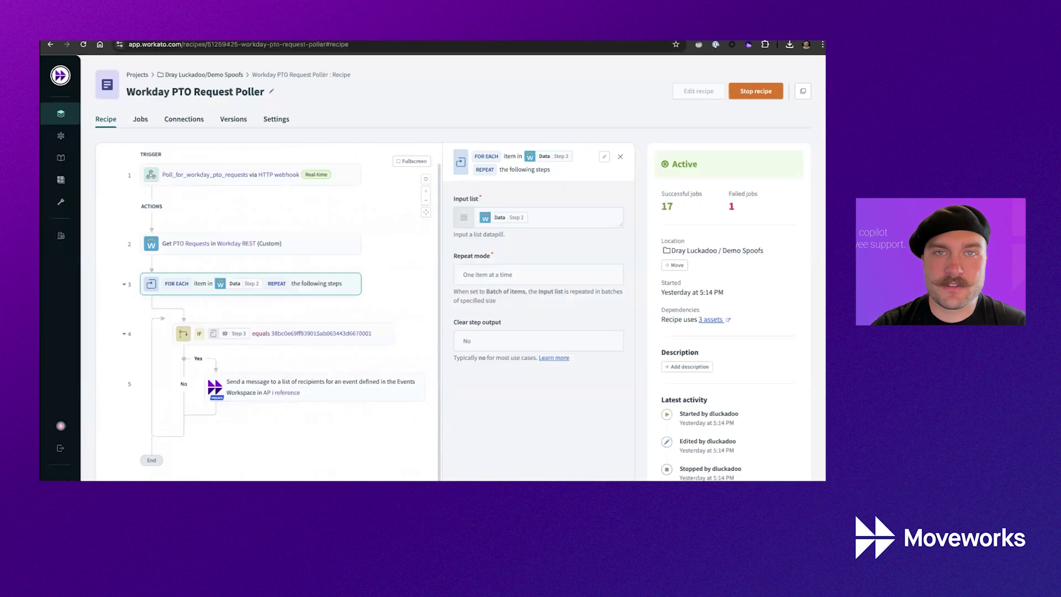
Point out the Hi {{name}} greeting and follow-up actions question in Basic Info, then continue with Next
{"action": "key", "text": "ctrl+Tab"}
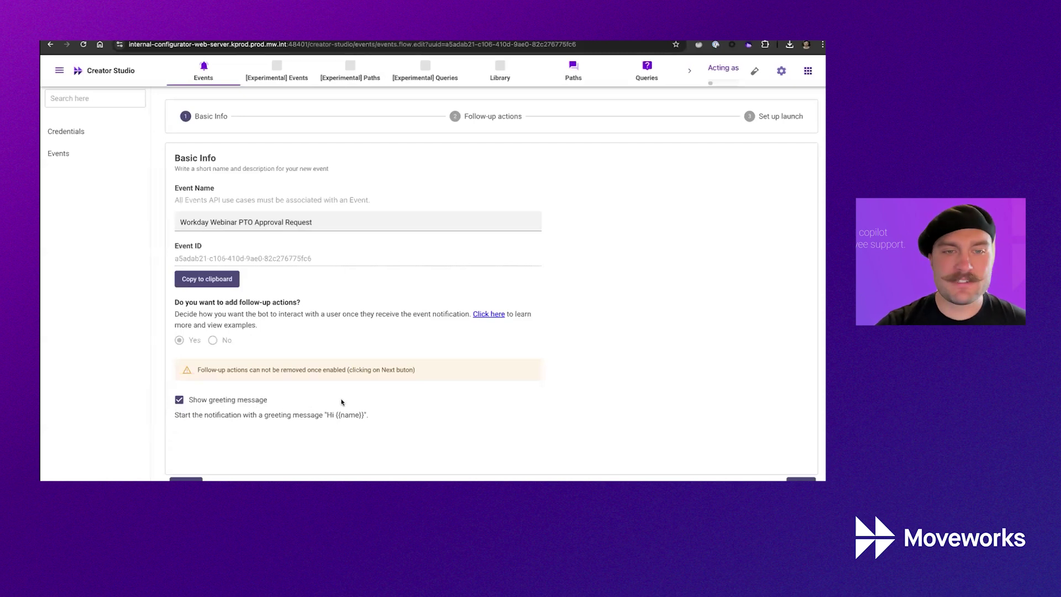
{"action": "left_click_drag", "start_coordinate": [326, 415], "coordinate": [365, 416]}
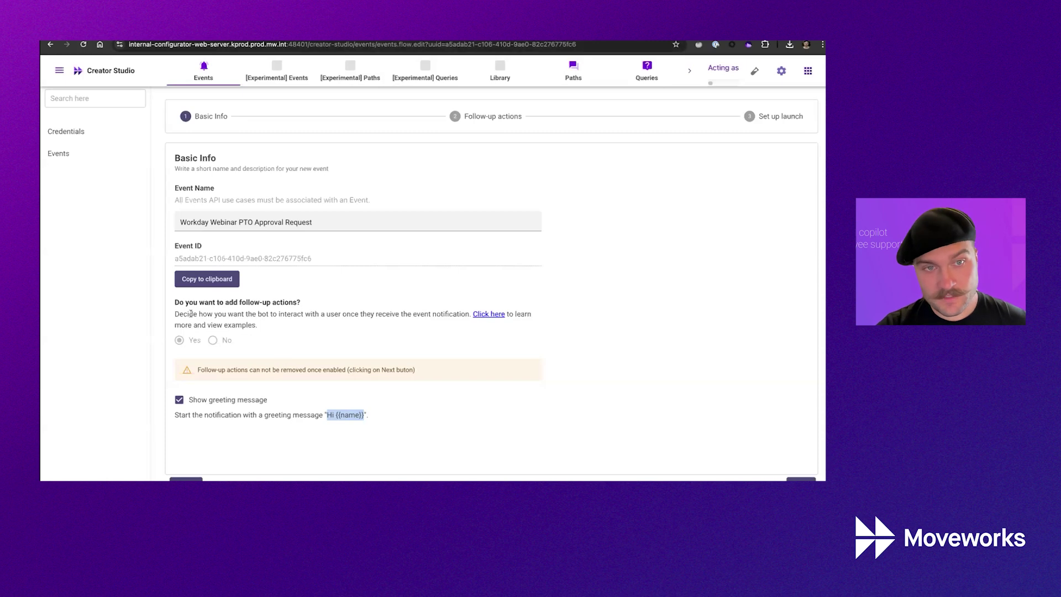
{"action": "left_click_drag", "start_coordinate": [176, 302], "coordinate": [294, 315]}
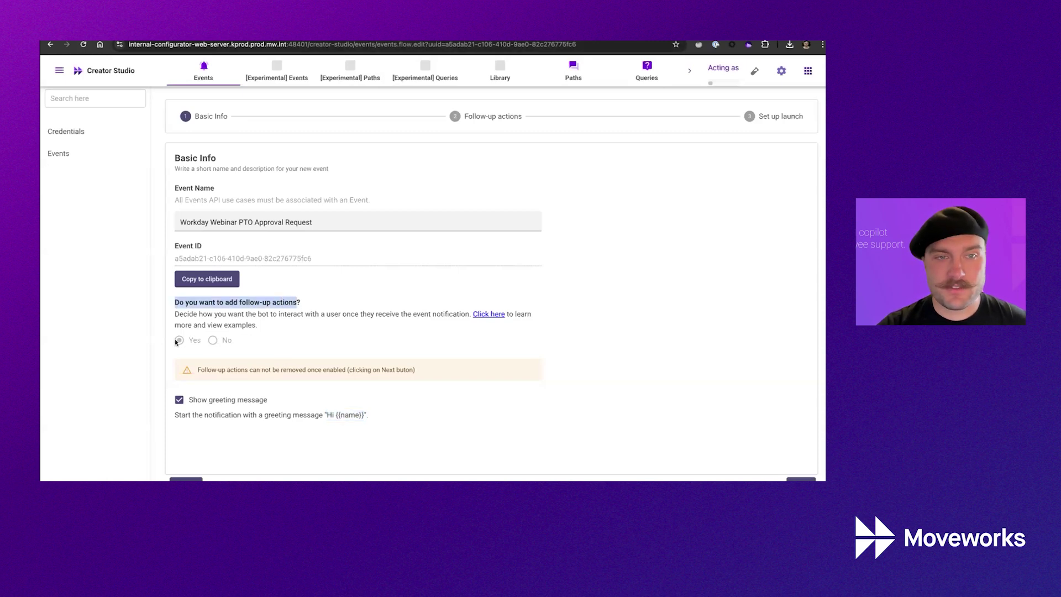
{"action": "left_click_drag", "start_coordinate": [180, 302], "coordinate": [297, 303]}
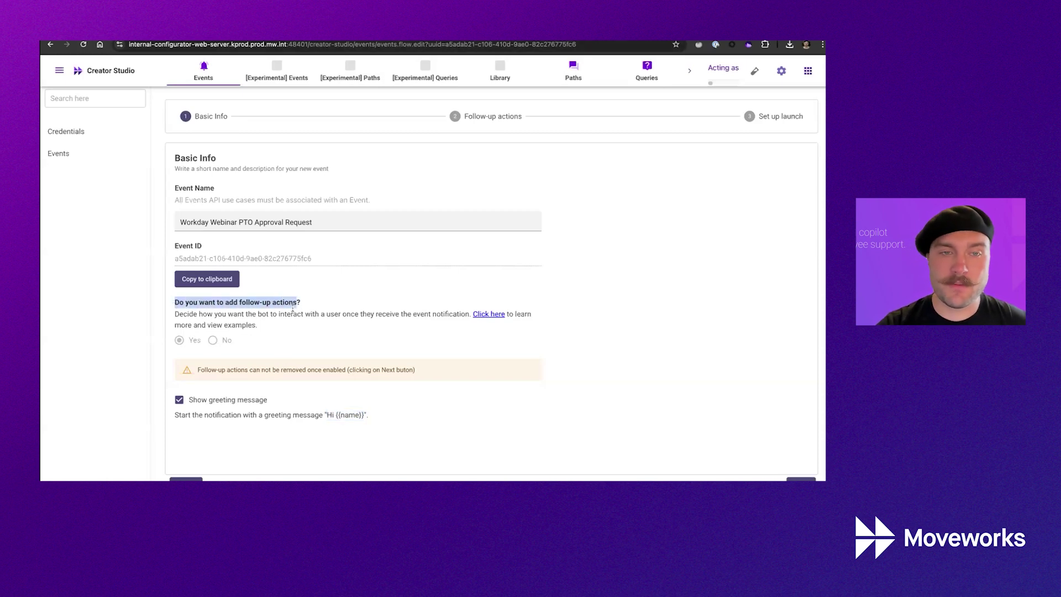
{"action": "left_click_drag", "start_coordinate": [179, 302], "coordinate": [286, 302]}
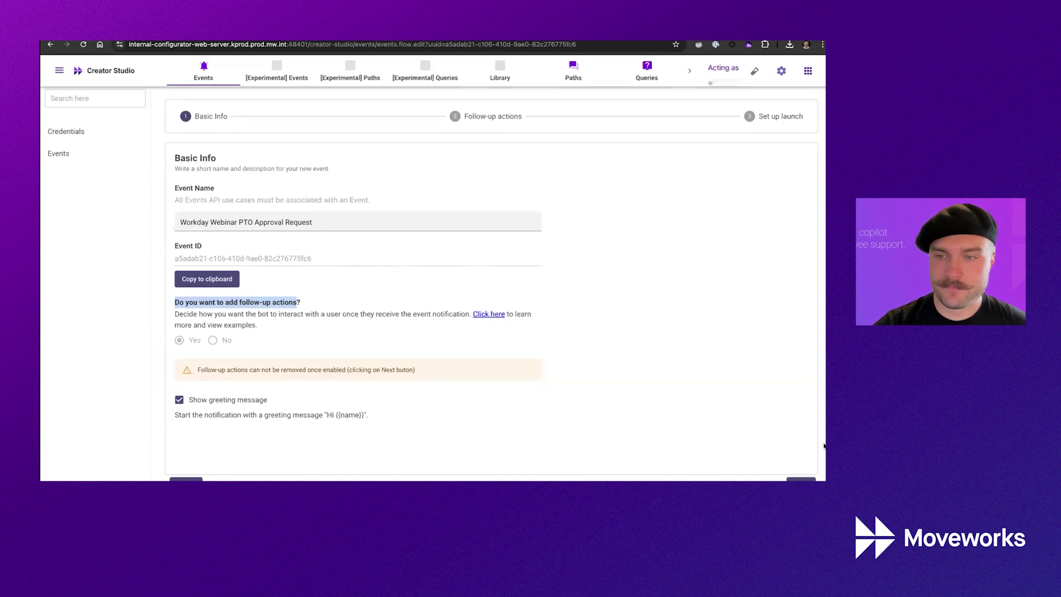
{"action": "left_click", "coordinate": [801, 478]}
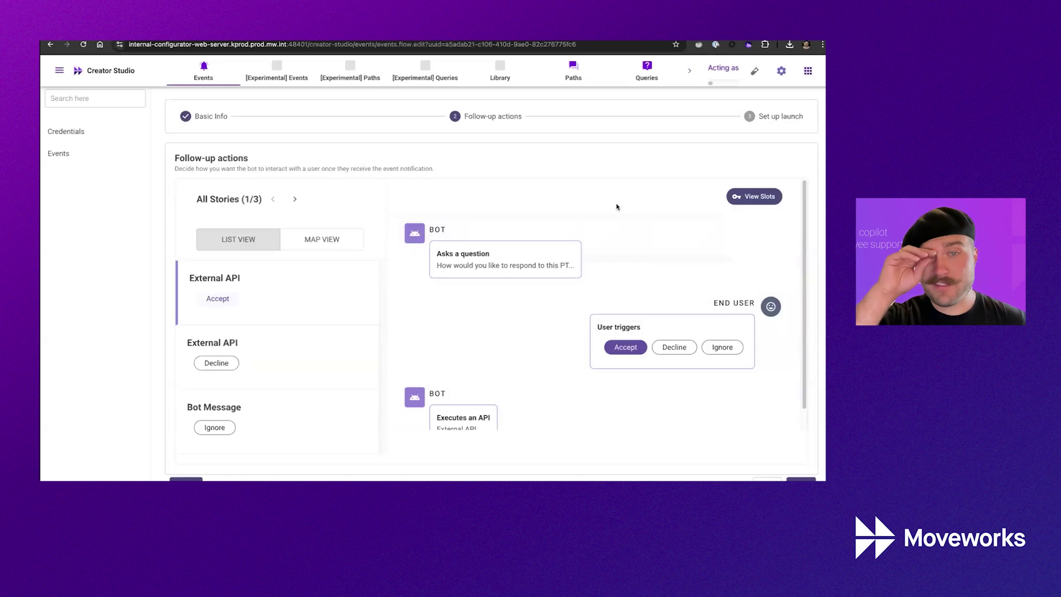
{"action": "left_click", "coordinate": [770, 251]}
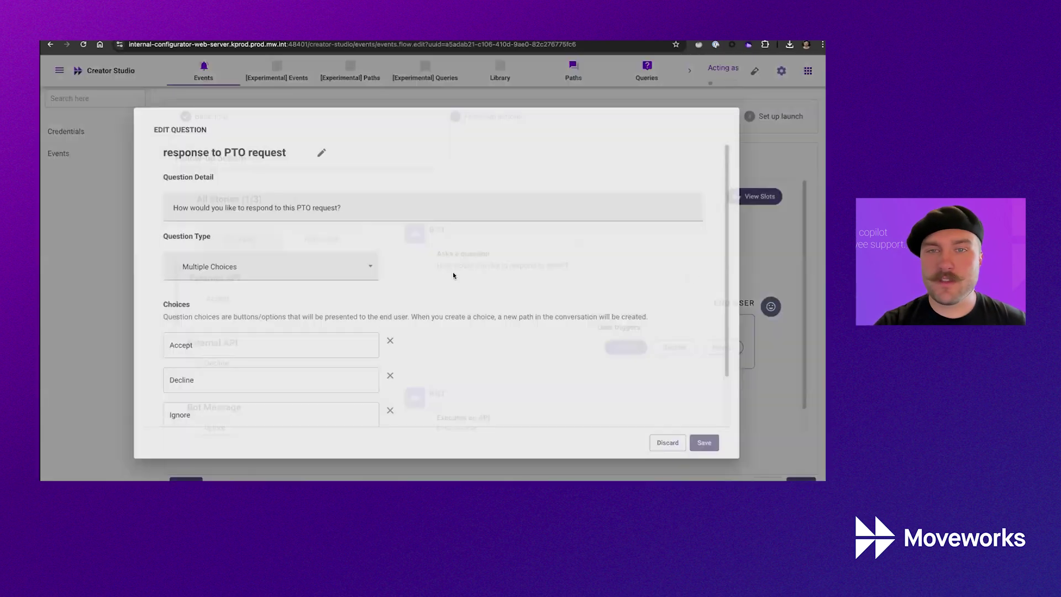
{"action": "scroll", "coordinate": [190, 345], "scroll_direction": "down", "scroll_amount": 2}
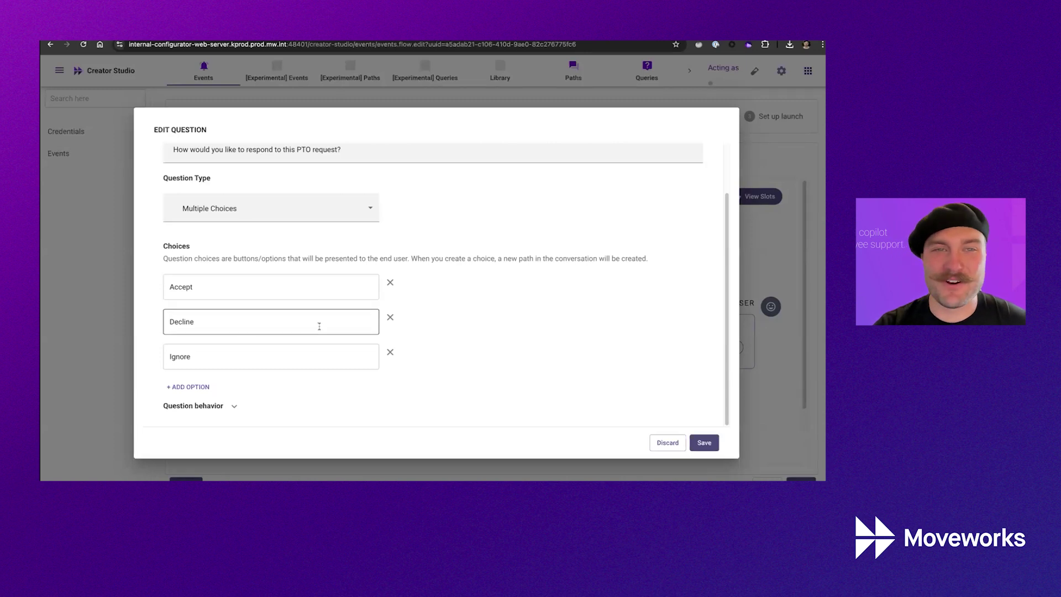
{"action": "scroll", "coordinate": [477, 328], "scroll_direction": "up", "scroll_amount": 2}
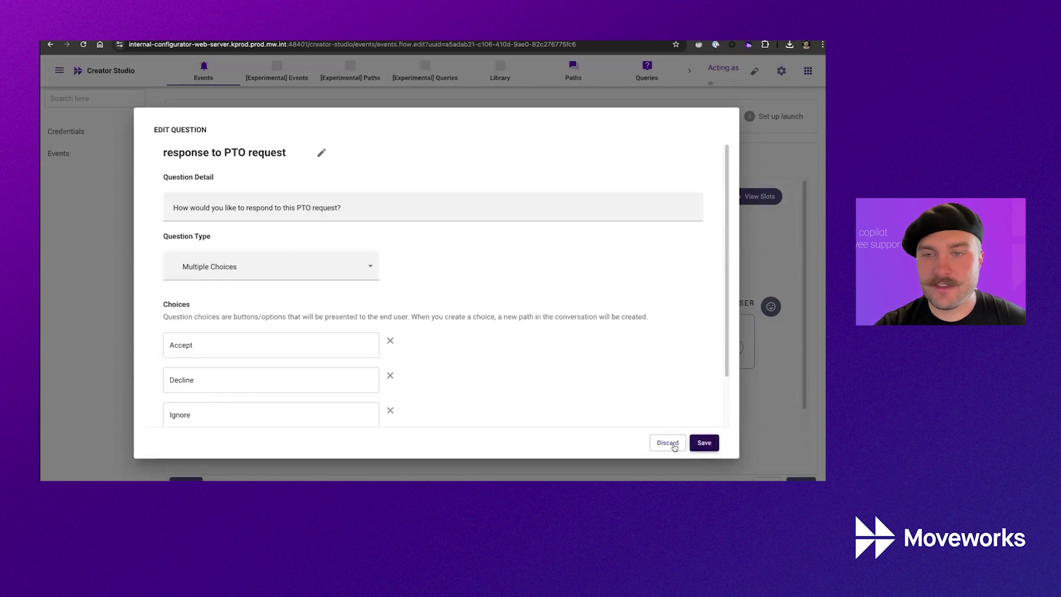
{"action": "left_click", "coordinate": [704, 443]}
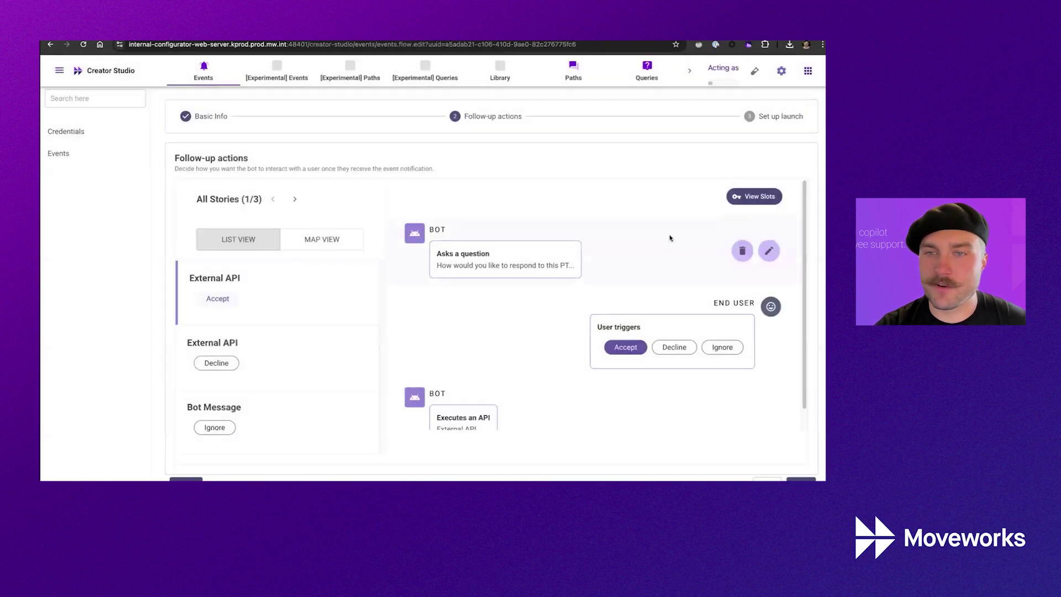
{"action": "scroll", "coordinate": [732, 287], "scroll_direction": "down", "scroll_amount": 1}
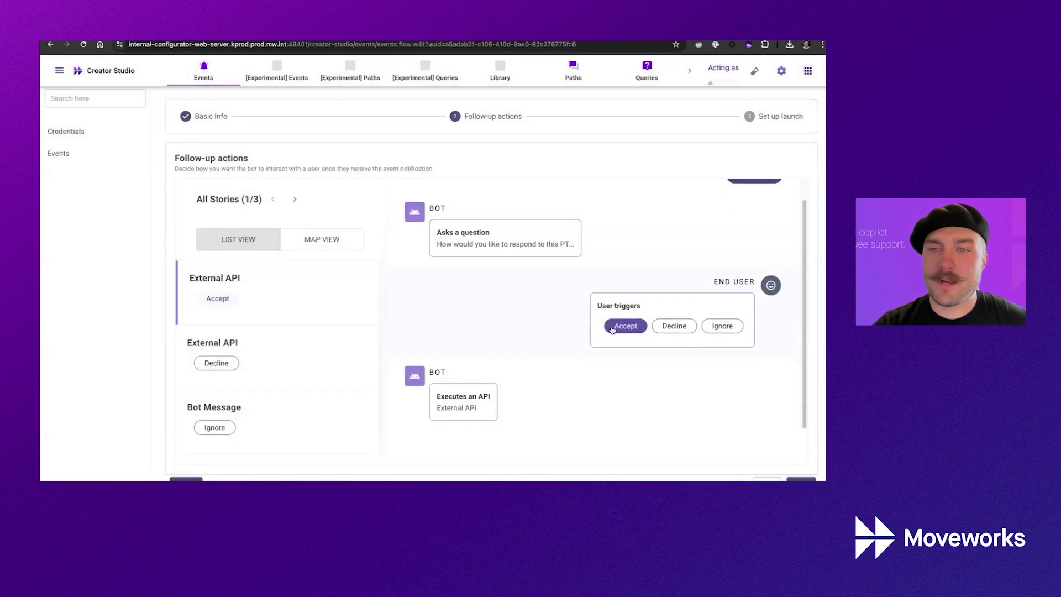
{"action": "left_click", "coordinate": [713, 329]}
{"action": "mouse_move", "coordinate": [768, 394]}
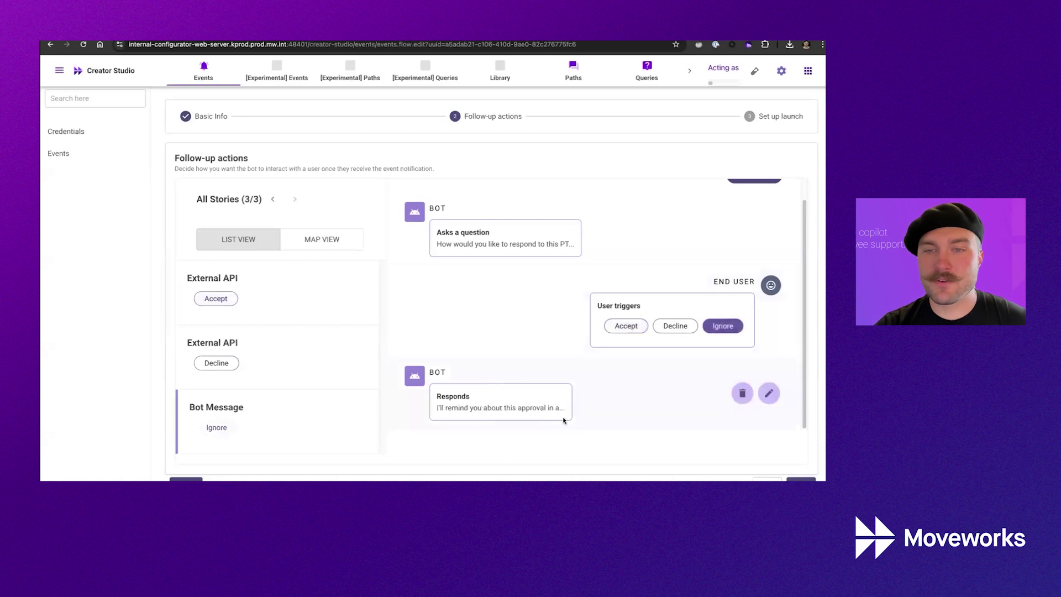
{"action": "left_click", "coordinate": [769, 394]}
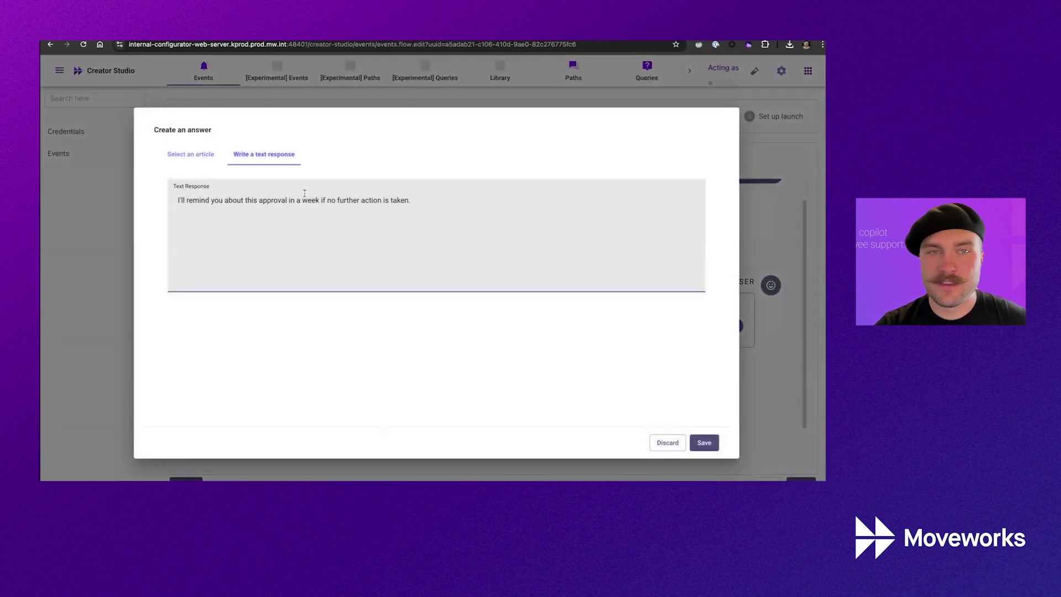
{"action": "triple_click", "coordinate": [178, 200]}
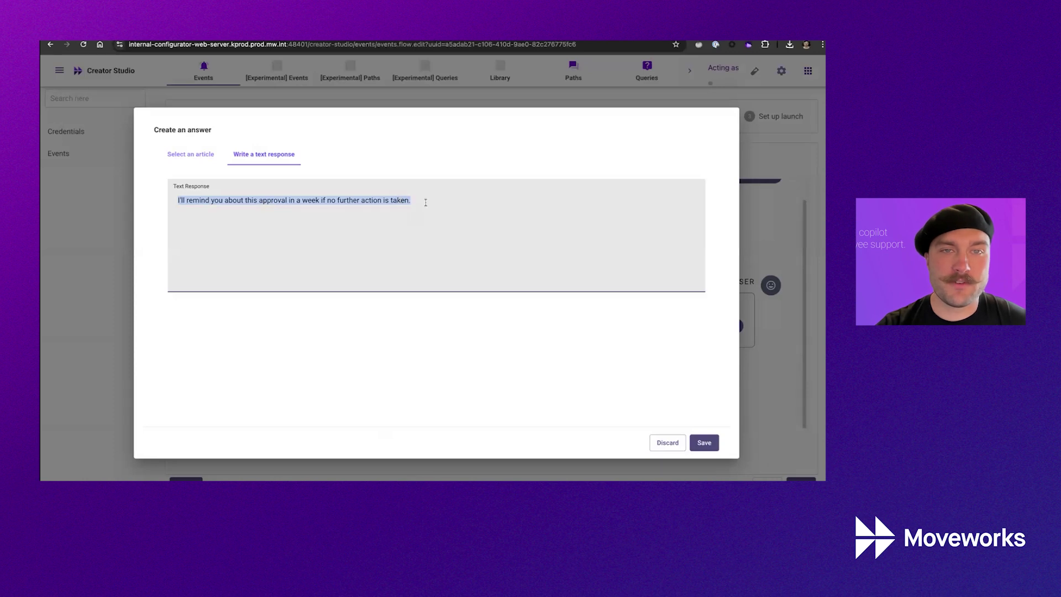
{"action": "left_click", "coordinate": [295, 200]}
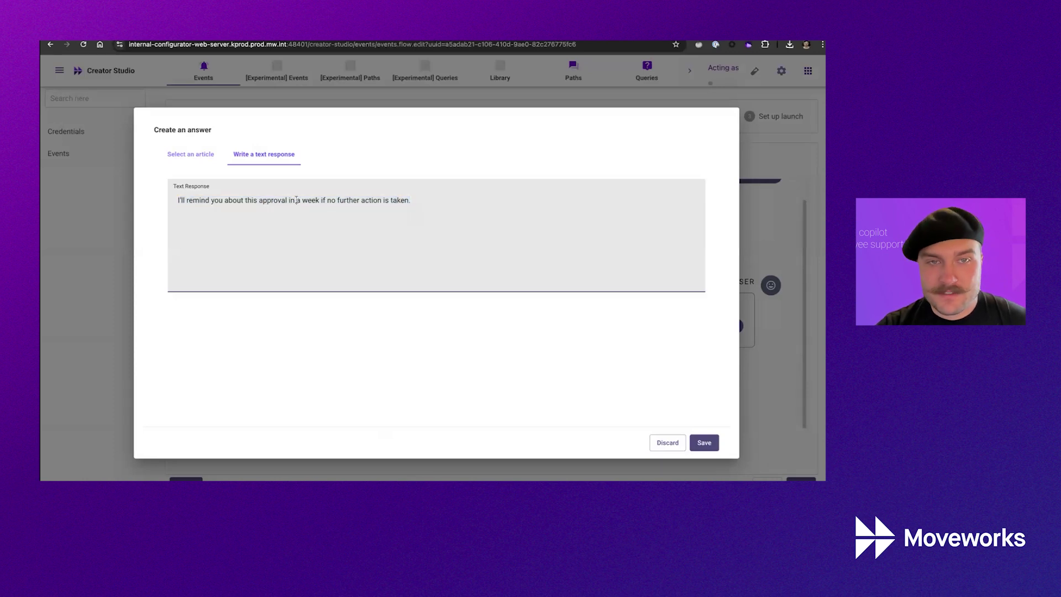
{"action": "left_click_drag", "start_coordinate": [296, 200], "coordinate": [315, 200]}
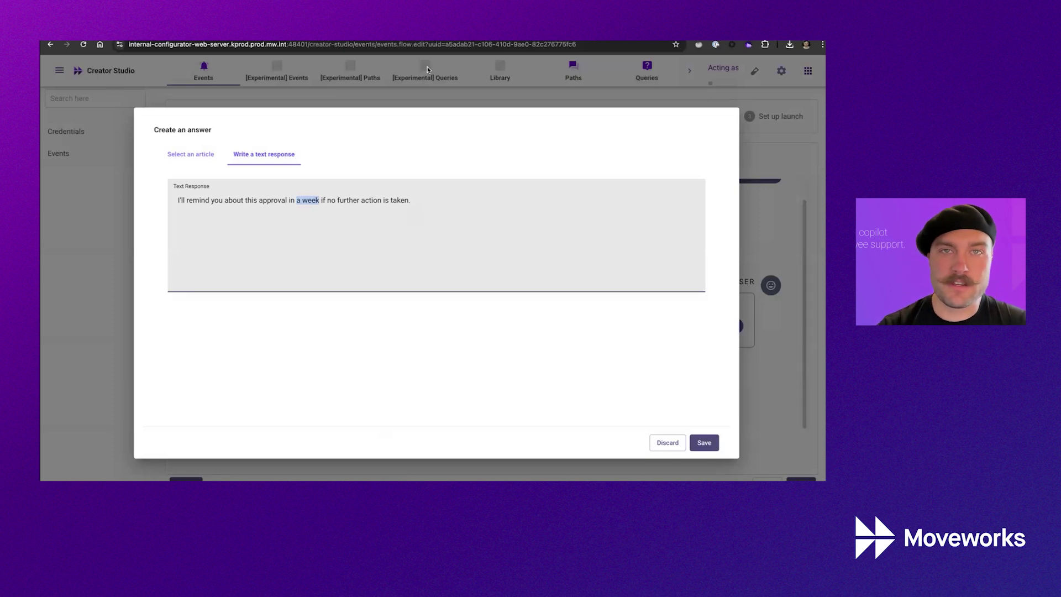
{"action": "left_click", "coordinate": [416, 199]}
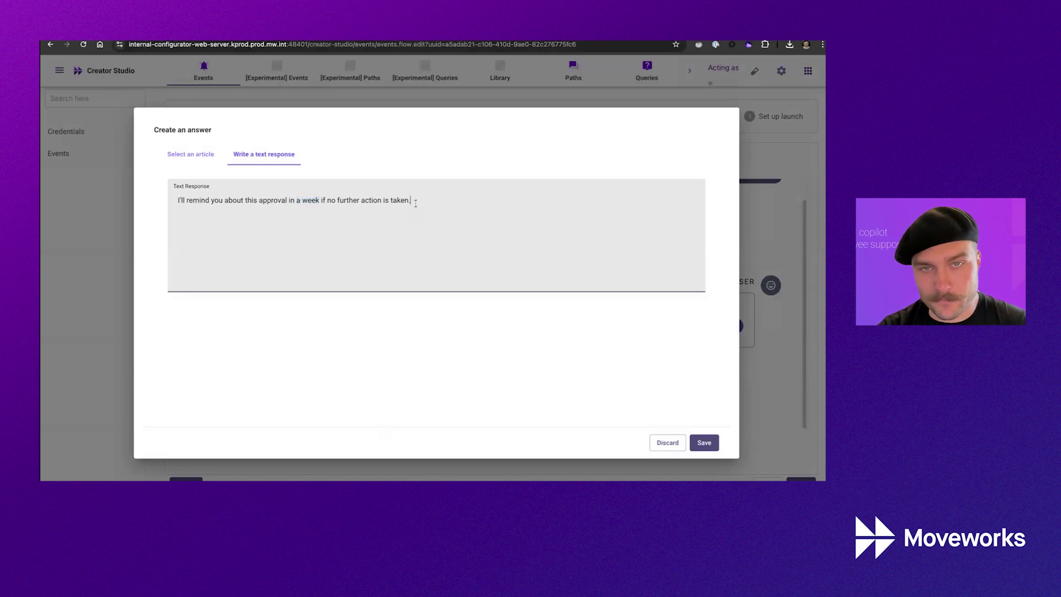
{"action": "left_click", "coordinate": [704, 443]}
Open the Accept path's API call and scroll to its request body
{"action": "left_click", "coordinate": [624, 326]}
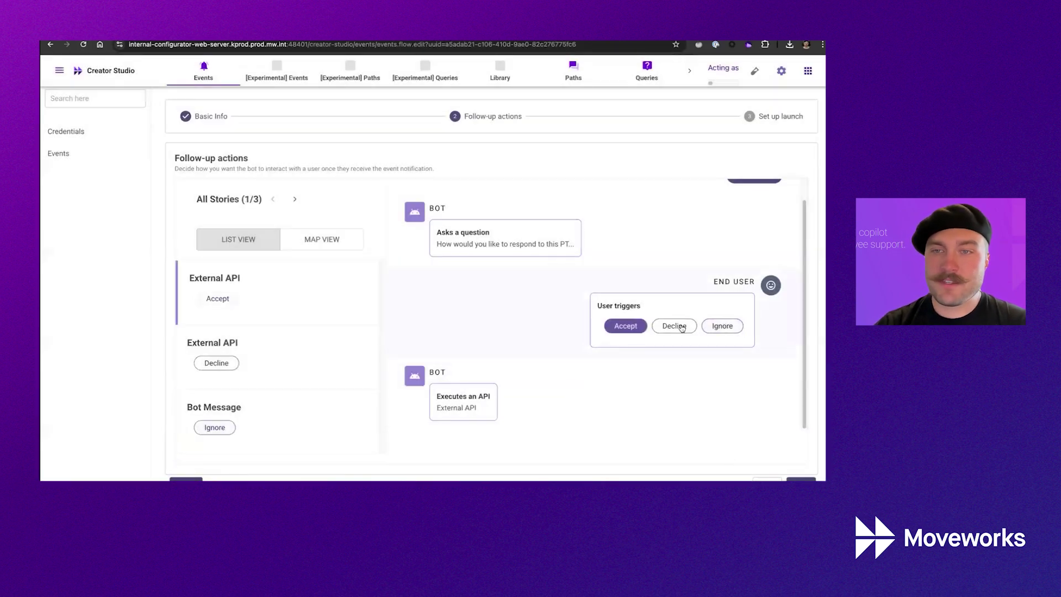
{"action": "left_click", "coordinate": [683, 328]}
{"action": "left_click", "coordinate": [626, 326]}
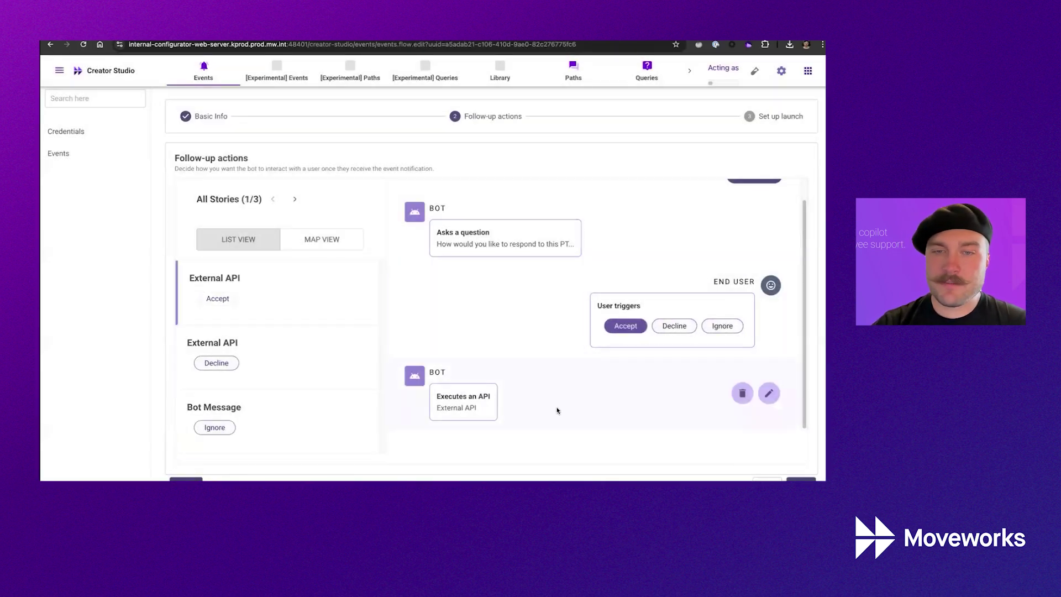
{"action": "left_click", "coordinate": [769, 393]}
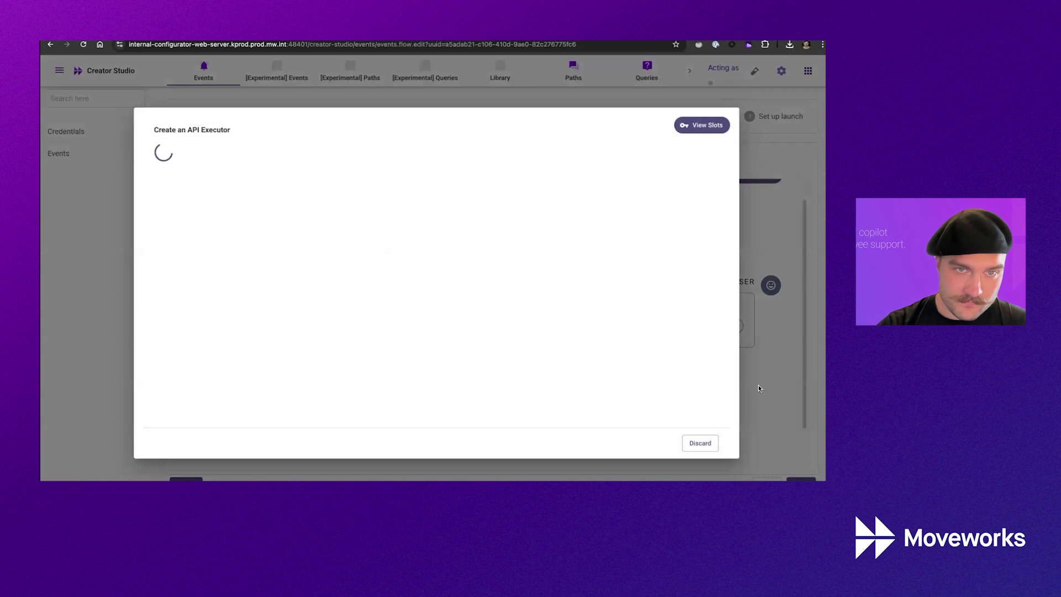
{"action": "left_click", "coordinate": [691, 359]}
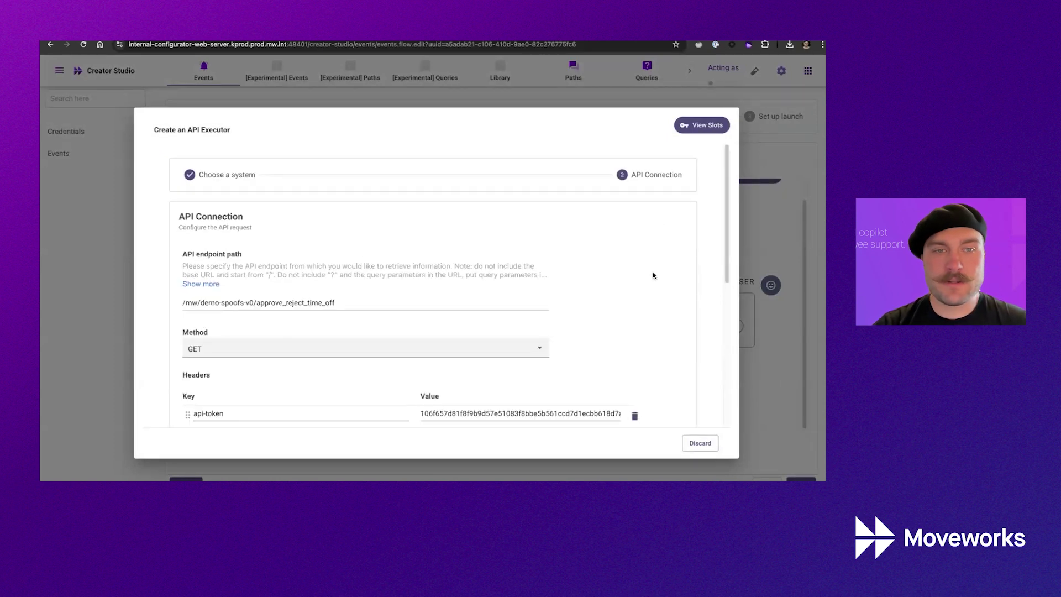
{"action": "scroll", "coordinate": [652, 272], "scroll_direction": "down", "scroll_amount": 2}
{"action": "left_click_drag", "start_coordinate": [184, 269], "coordinate": [337, 269]}
{"action": "scroll", "coordinate": [627, 288], "scroll_direction": "down", "scroll_amount": 1}
{"action": "scroll", "coordinate": [627, 287], "scroll_direction": "down", "scroll_amount": 10}
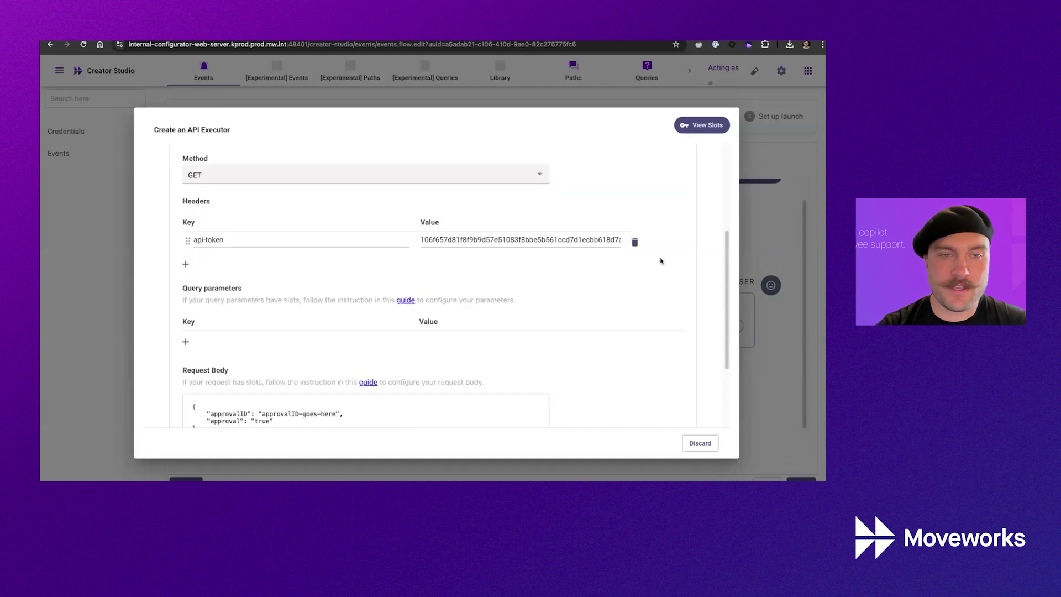
Wrap the approvalID-goes-here placeholder in {{ }} and inspect the approval "true" entry
{"action": "left_click_drag", "start_coordinate": [214, 347], "coordinate": [166, 309]}
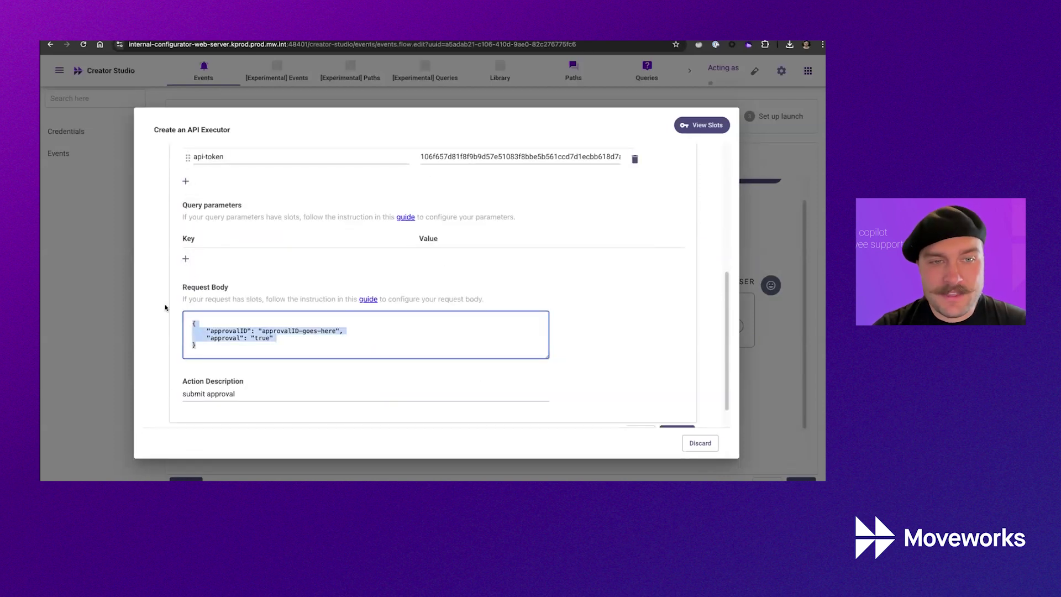
{"action": "left_click", "coordinate": [218, 330]}
{"action": "double_click", "coordinate": [218, 330]}
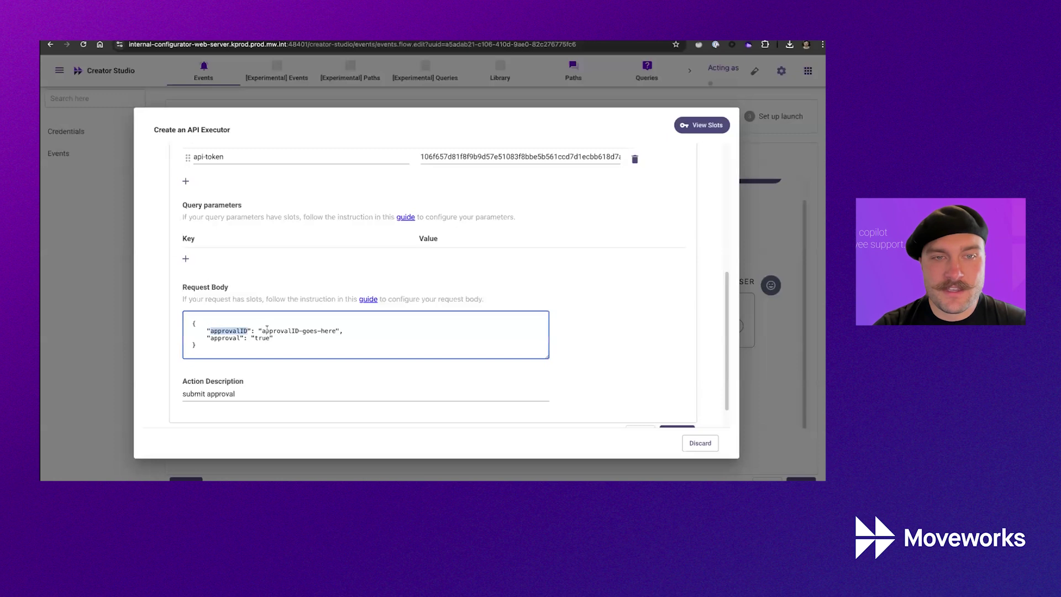
{"action": "left_click", "coordinate": [262, 331]}
{"action": "type", "text": "{{"}
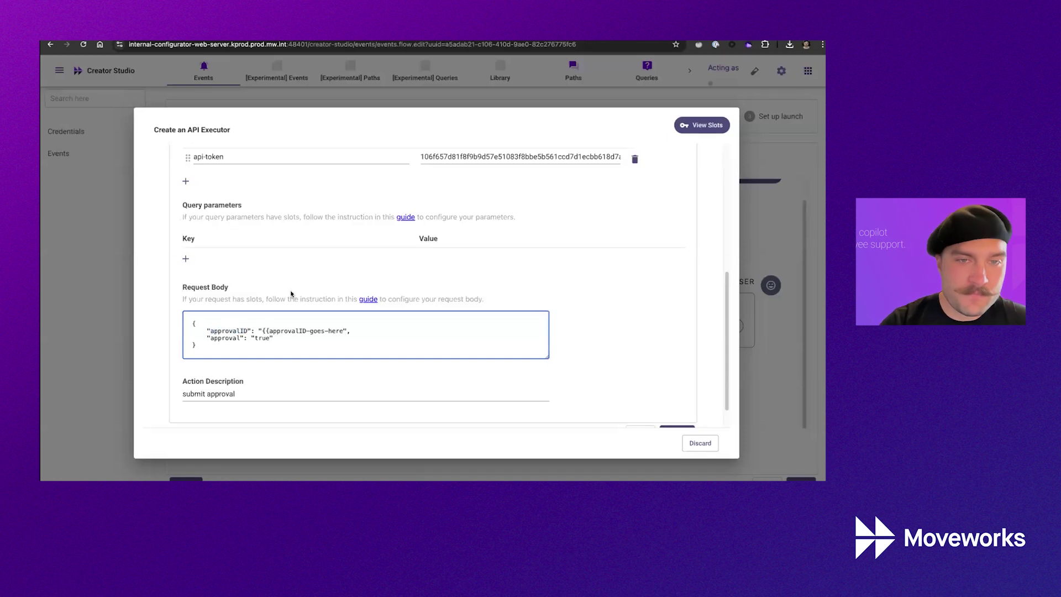
{"action": "left_click", "coordinate": [344, 330]}
{"action": "type", "text": "}}"}
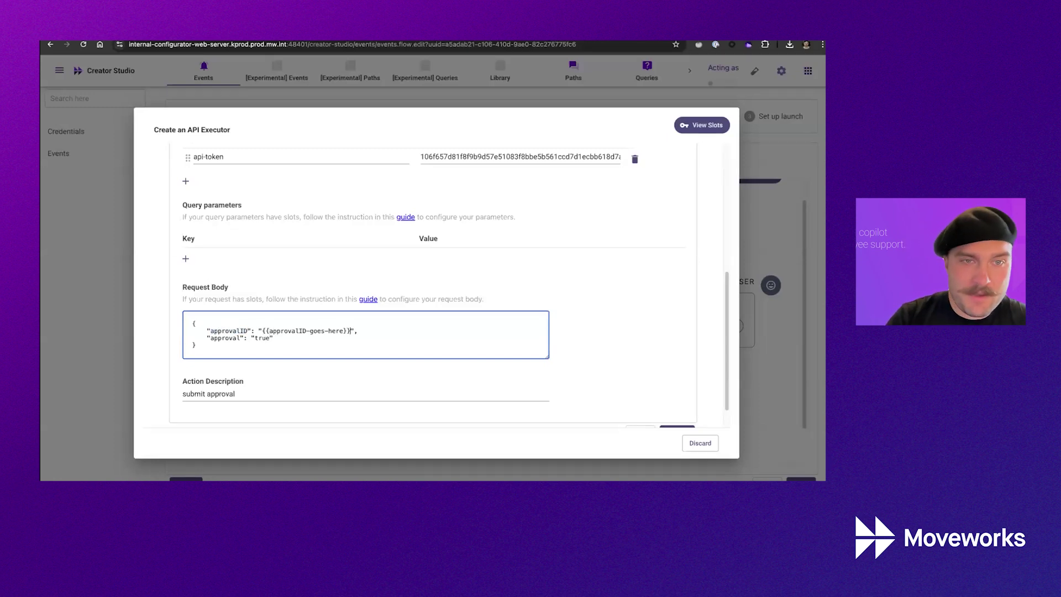
{"action": "double_click", "coordinate": [222, 337]}
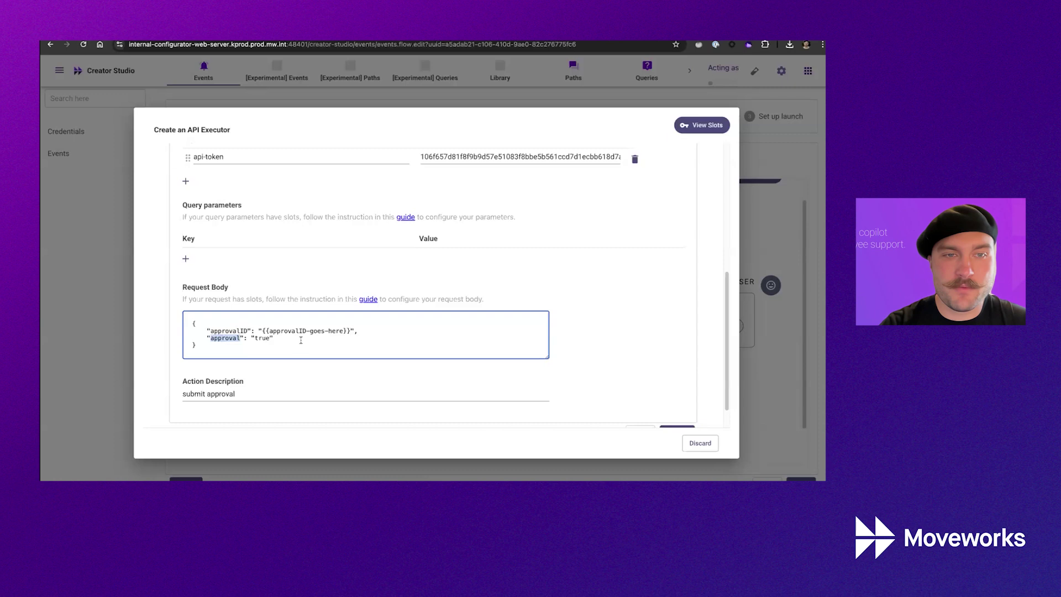
{"action": "double_click", "coordinate": [259, 338]}
{"action": "double_click", "coordinate": [234, 340]}
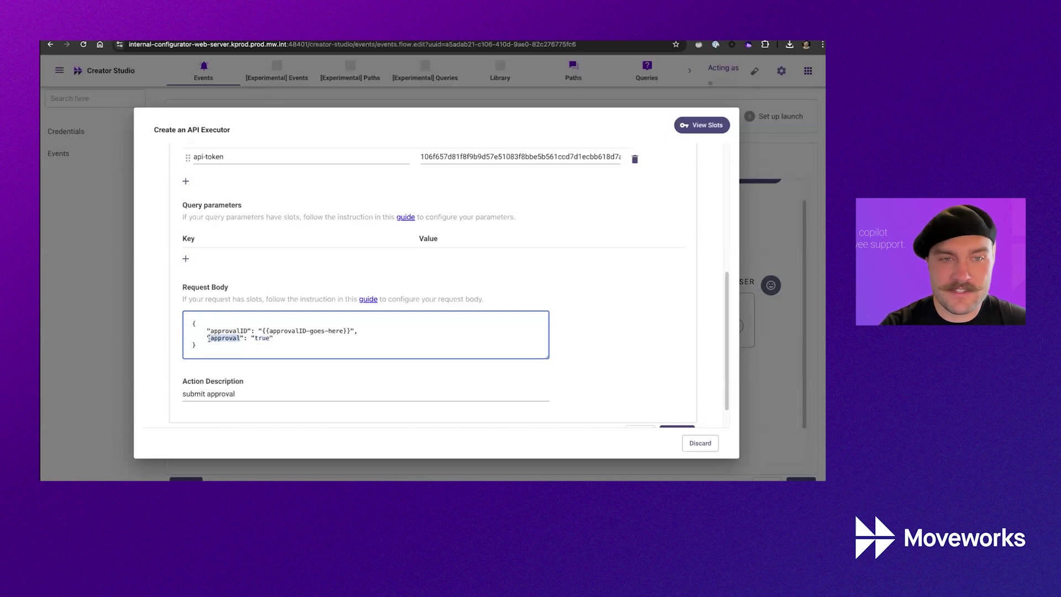
{"action": "left_click_drag", "start_coordinate": [206, 338], "coordinate": [269, 337]}
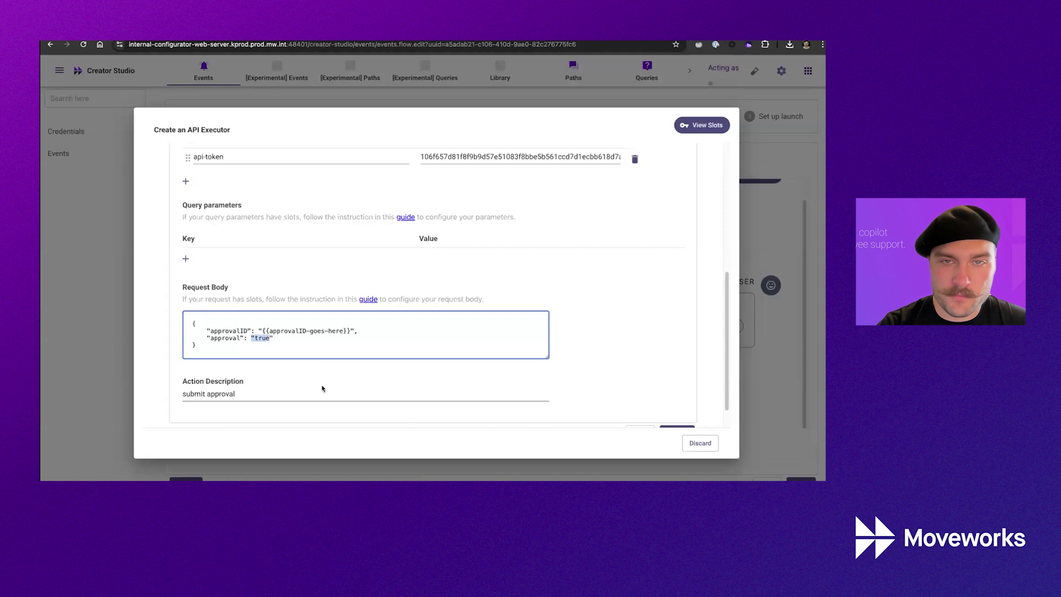
Replace the placeholder with 'appprovalID', then undo back to the original approvalID-goes-here text
{"action": "left_click_drag", "start_coordinate": [269, 330], "coordinate": [341, 330]}
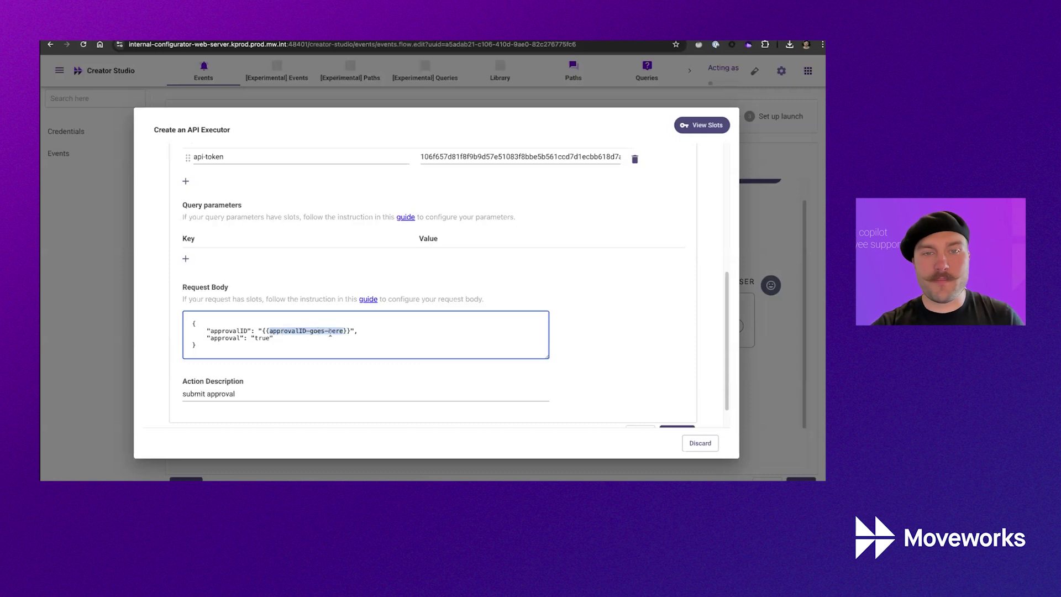
{"action": "type", "text": "appprovalID"}
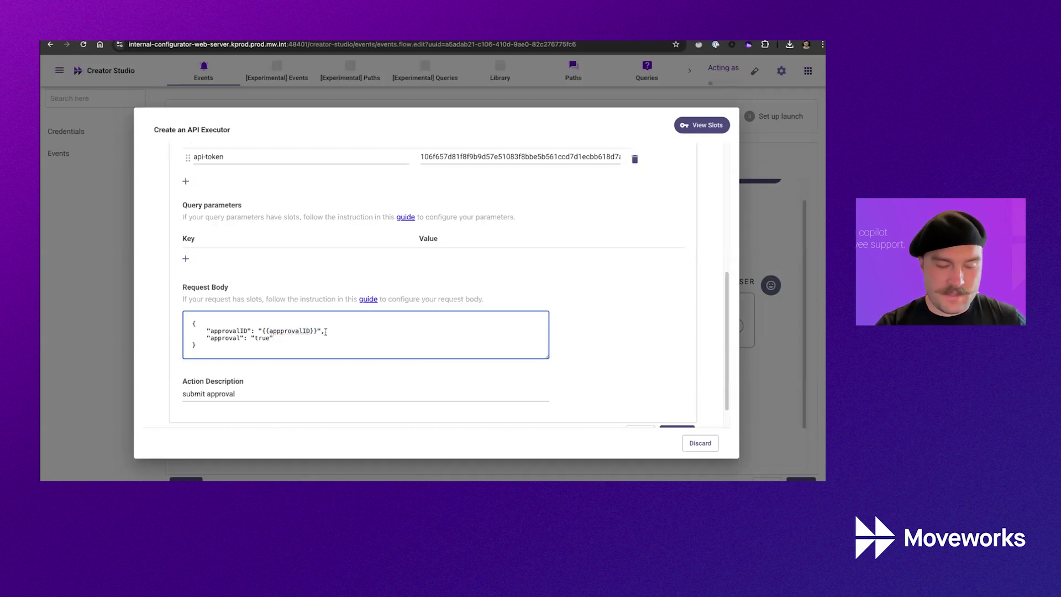
{"action": "left_click", "coordinate": [318, 331]}
{"action": "key", "text": "BackSpace"}
{"action": "key", "text": "BackSpace"}
{"action": "key", "text": "BackSpace"}
{"action": "key", "text": "BackSpace"}
{"action": "key", "text": "BackSpace"}
{"action": "key", "text": "BackSpace"}
{"action": "key", "text": "BackSpace"}
{"action": "key", "text": "BackSpace"}
{"action": "key", "text": "BackSpace"}
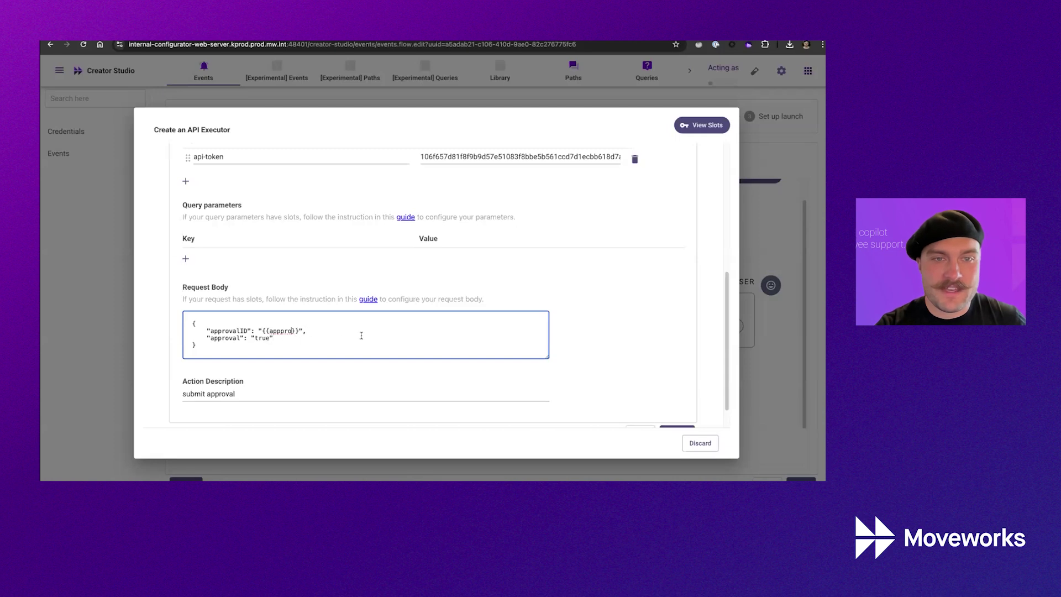
{"action": "key", "text": "Tab"}
{"action": "key", "text": "Delete"}
{"action": "key", "text": "Delete"}
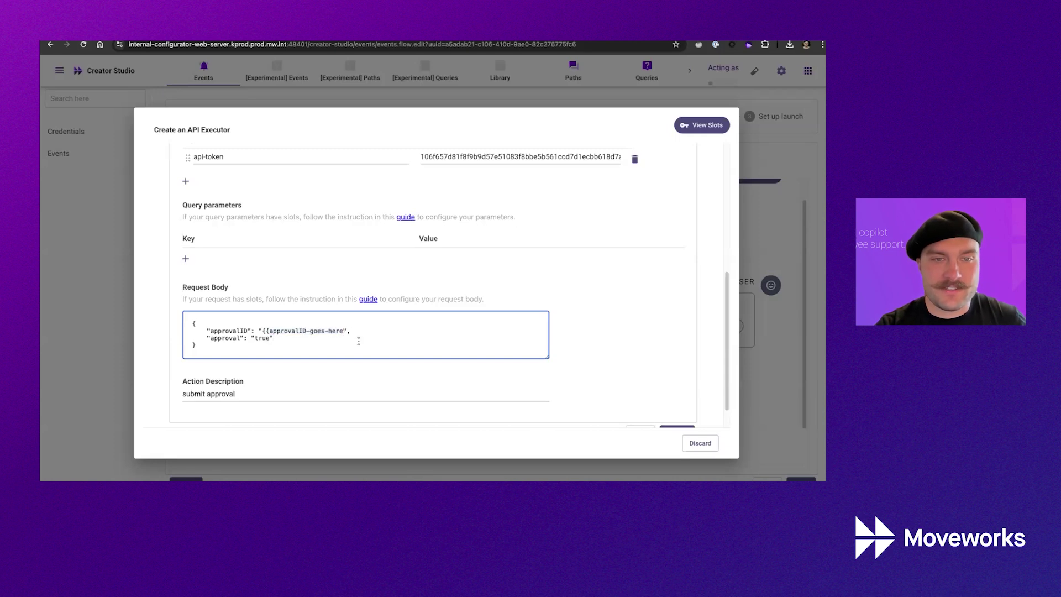
{"action": "key", "text": "BackSpace"}
{"action": "key", "text": "BackSpace"}
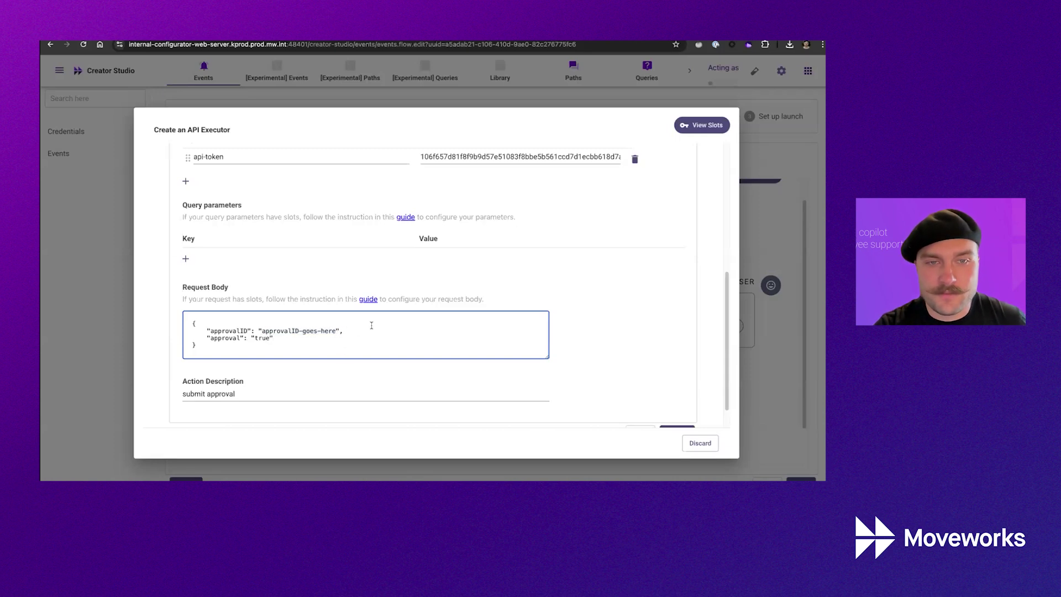
Discard the Accept edits and open the Decline story's API connection settings
{"action": "left_click", "coordinate": [699, 443]}
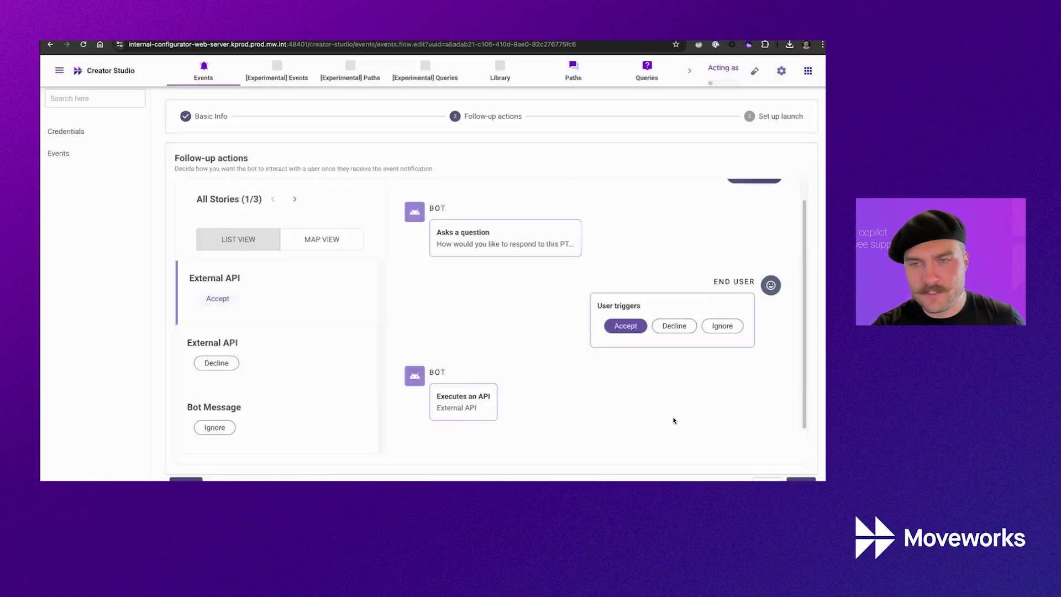
{"action": "left_click", "coordinate": [674, 326]}
{"action": "mouse_move", "coordinate": [767, 394]}
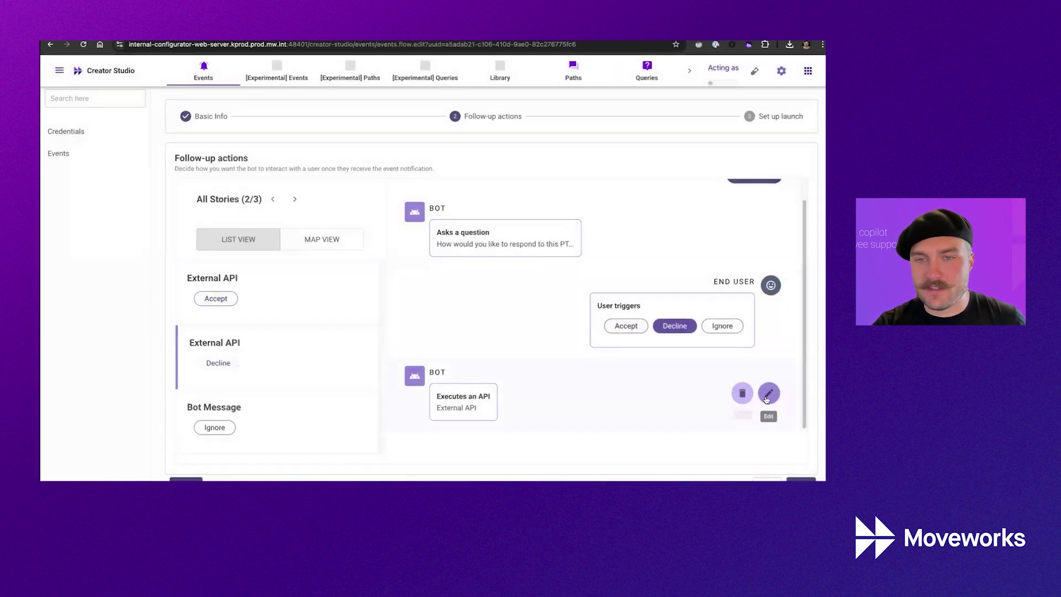
{"action": "left_click", "coordinate": [767, 397]}
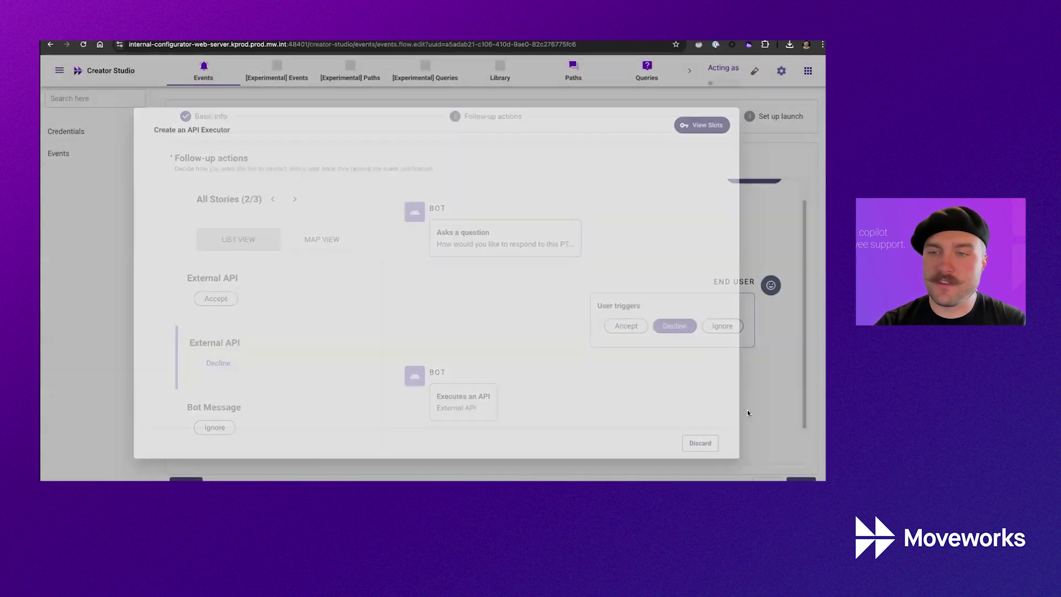
{"action": "left_click", "coordinate": [696, 360]}
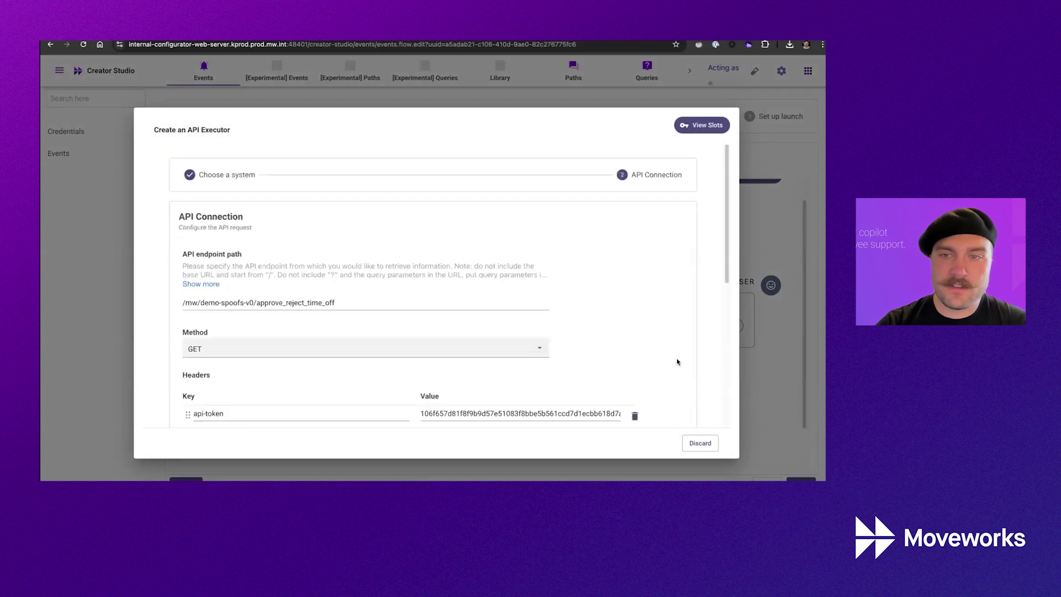
Check the Decline body's approval false line, discard, and advance to Set up launch
{"action": "scroll", "coordinate": [336, 267], "scroll_direction": "down", "scroll_amount": 4}
{"action": "scroll", "coordinate": [308, 307], "scroll_direction": "up", "scroll_amount": 4}
{"action": "scroll", "coordinate": [547, 277], "scroll_direction": "down", "scroll_amount": 5}
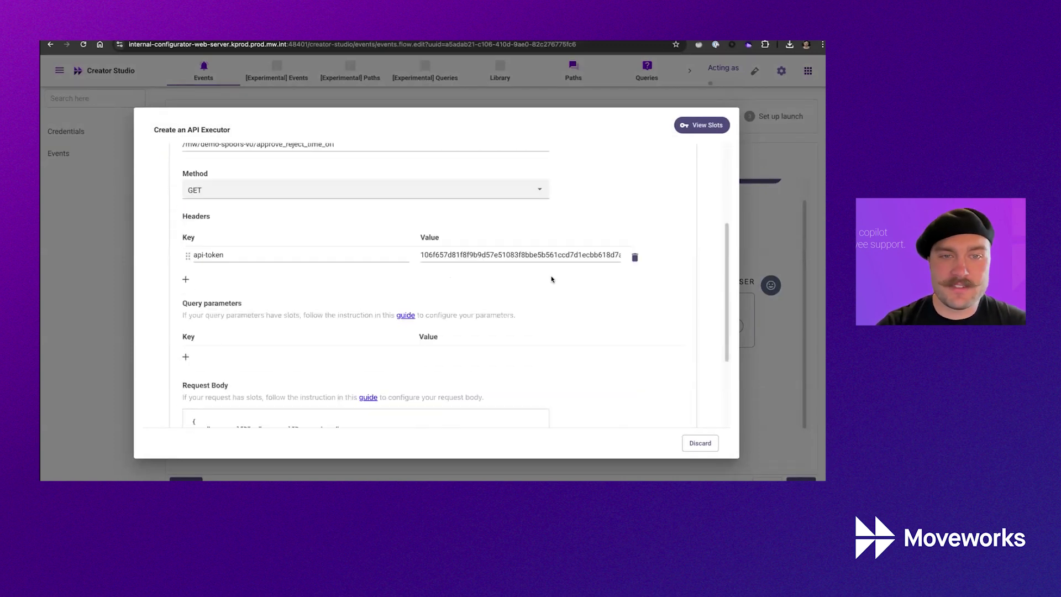
{"action": "mouse_move", "coordinate": [211, 354]}
{"action": "left_mouse_down"}
{"action": "mouse_move", "coordinate": [273, 353]}
{"action": "mouse_move", "coordinate": [207, 354]}
{"action": "left_mouse_up"}
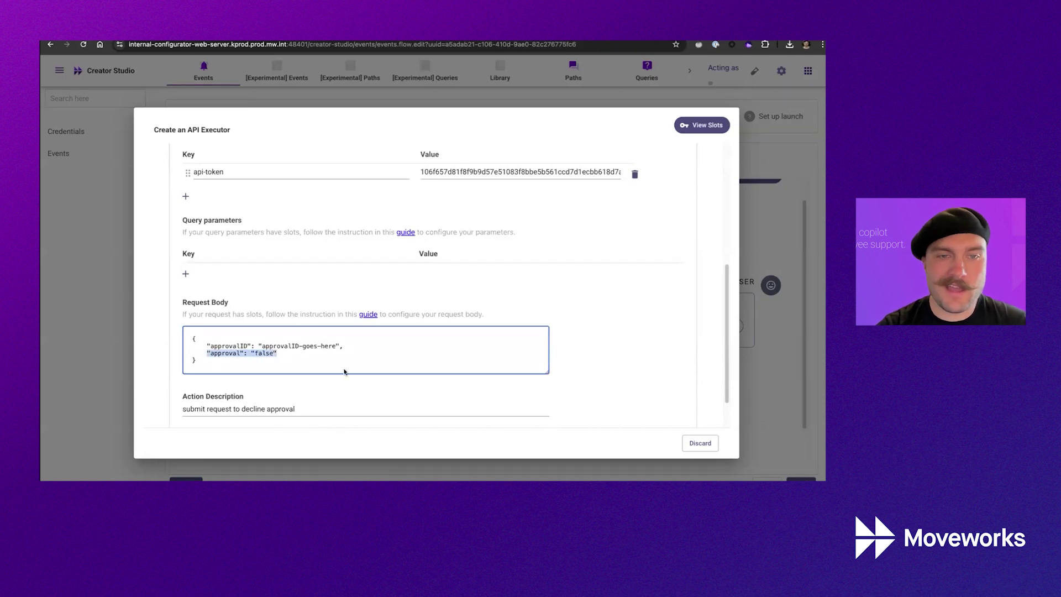
{"action": "scroll", "coordinate": [343, 371], "scroll_direction": "down", "scroll_amount": 2}
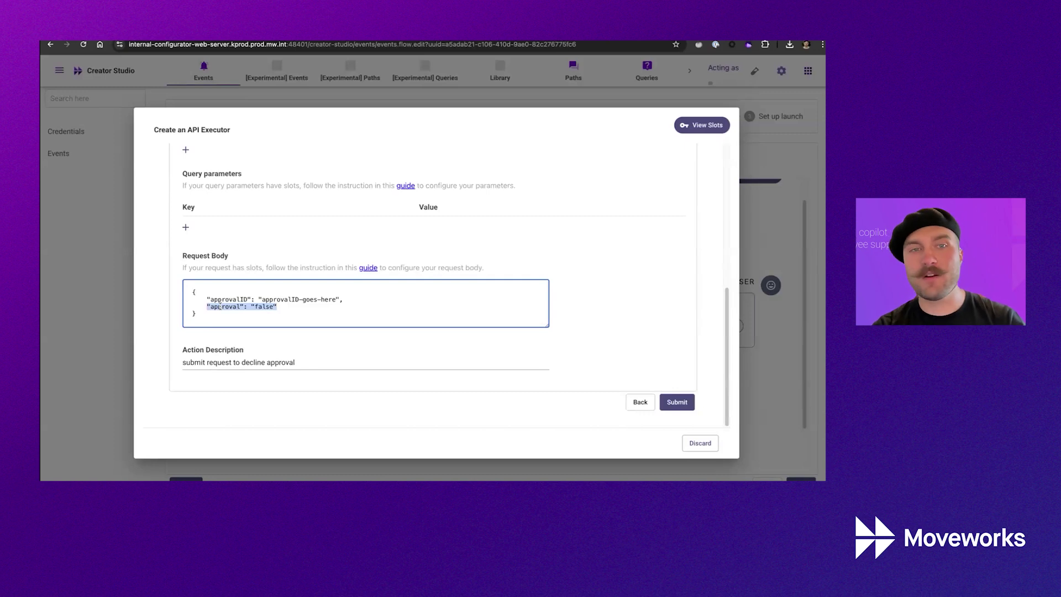
{"action": "left_click", "coordinate": [699, 443]}
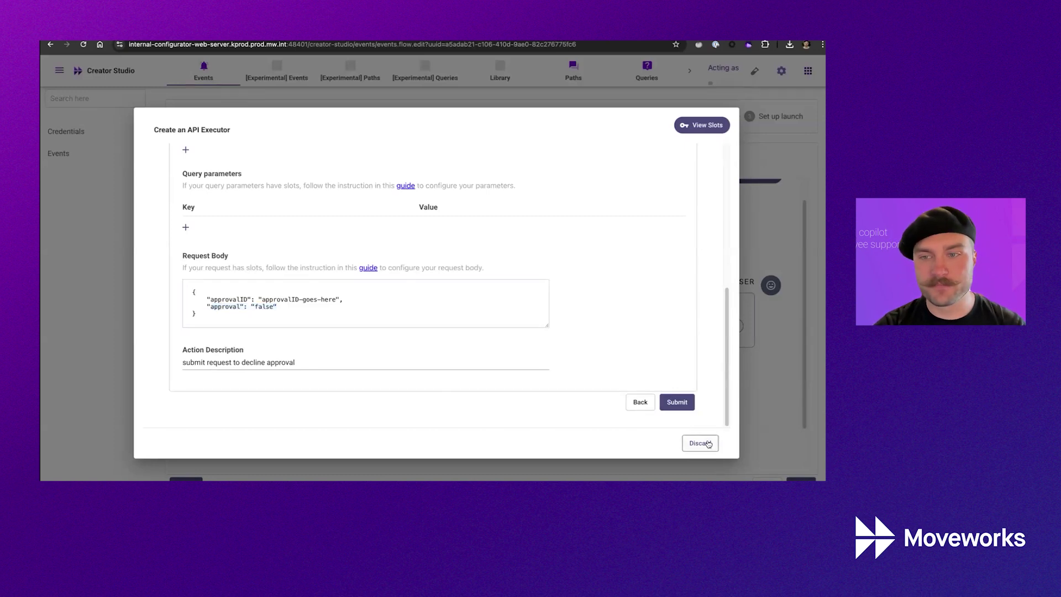
{"action": "left_click", "coordinate": [800, 478]}
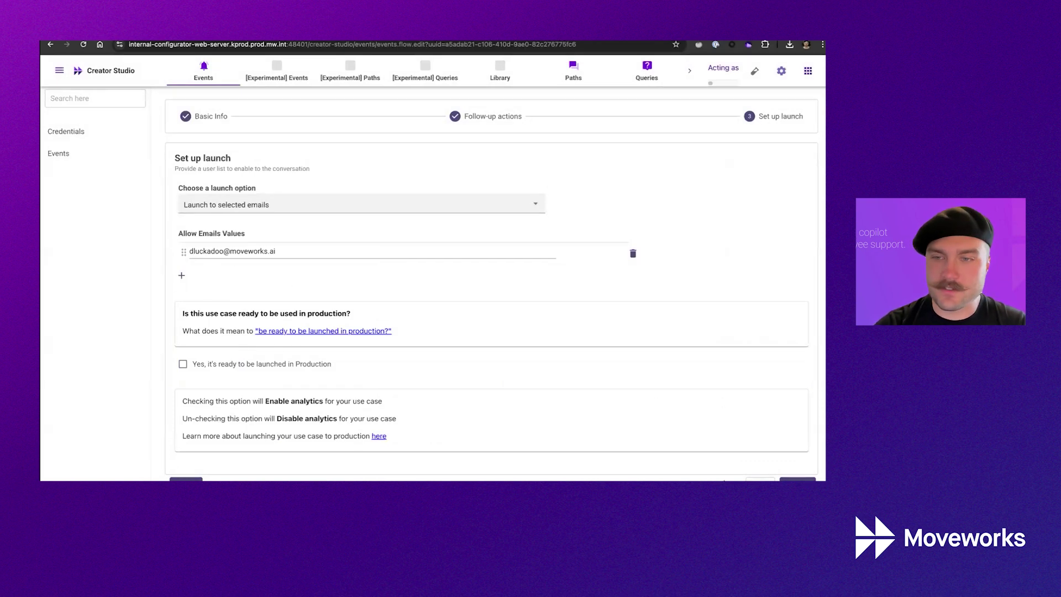
Step back from launch setup and show the Workday REST docs for POST /eventSteps/{ID}/approve
{"action": "mouse_move", "coordinate": [639, 479]}
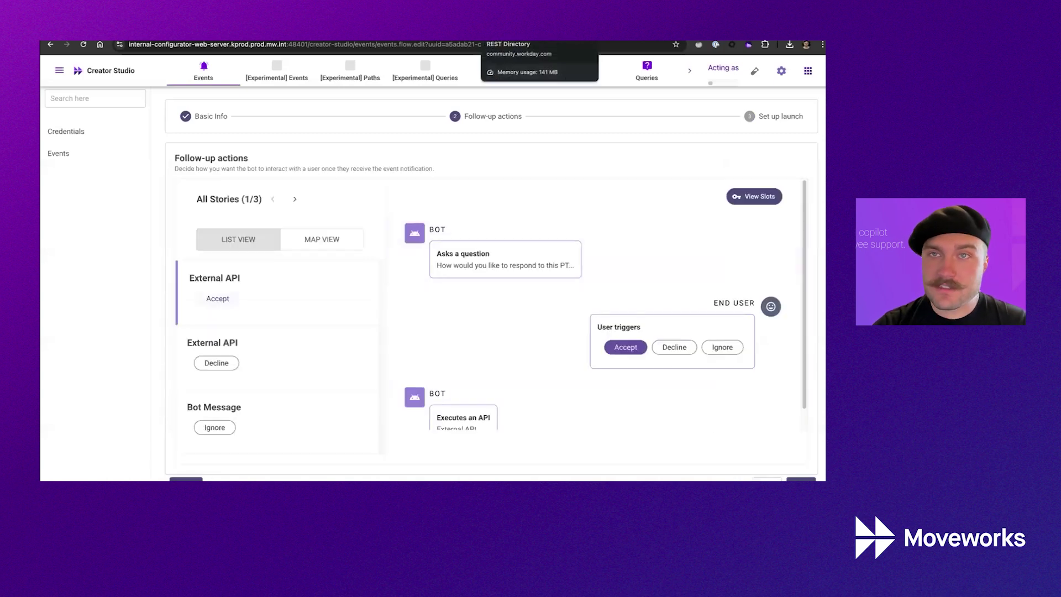
{"action": "key", "text": "ctrl+Tab"}
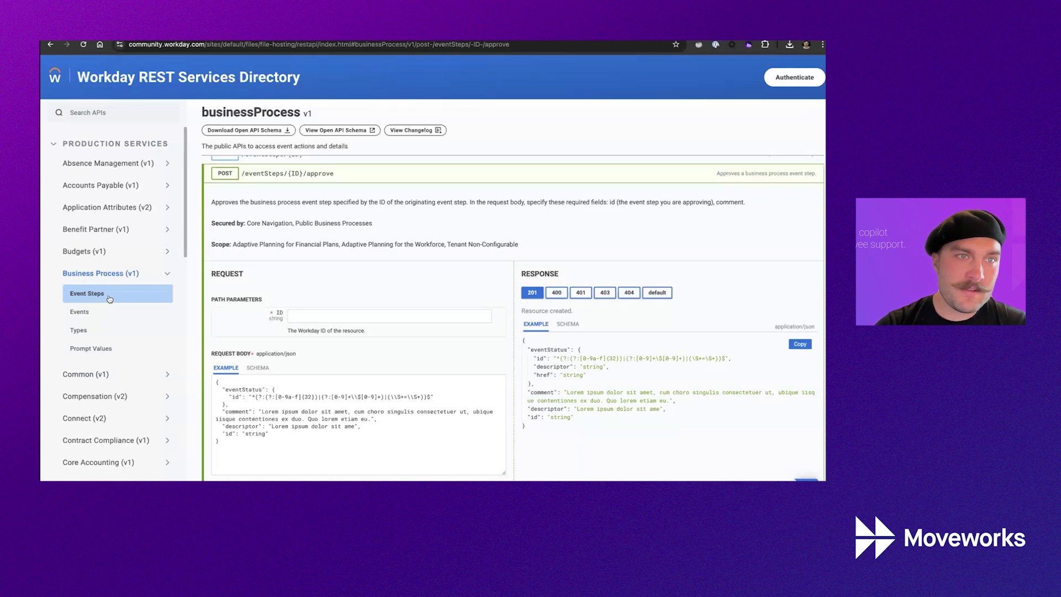
Expand POST /eventSteps/{ID}/deny and read its id, stepAction id and comment body fields
{"action": "scroll", "coordinate": [332, 257], "scroll_direction": "down", "scroll_amount": 3}
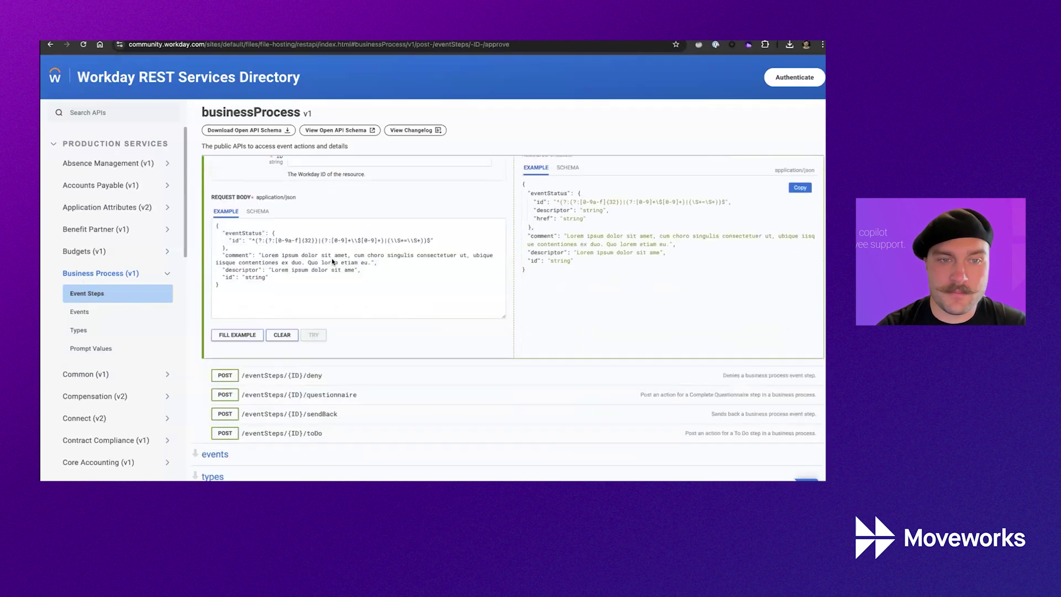
{"action": "left_click", "coordinate": [349, 380]}
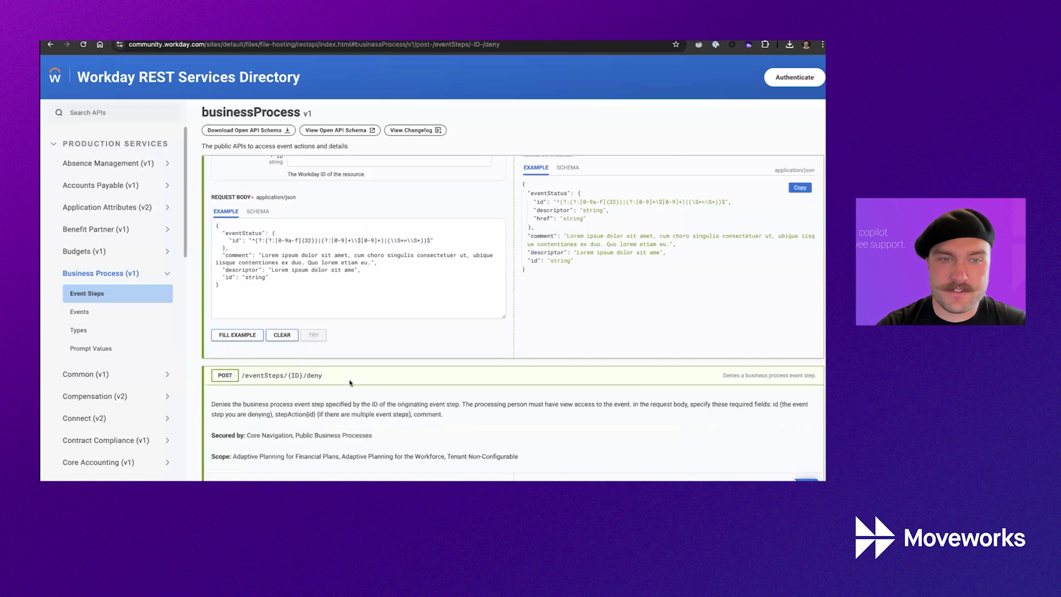
{"action": "scroll", "coordinate": [356, 390], "scroll_direction": "down", "scroll_amount": 1}
{"action": "scroll", "coordinate": [355, 391], "scroll_direction": "down", "scroll_amount": 1}
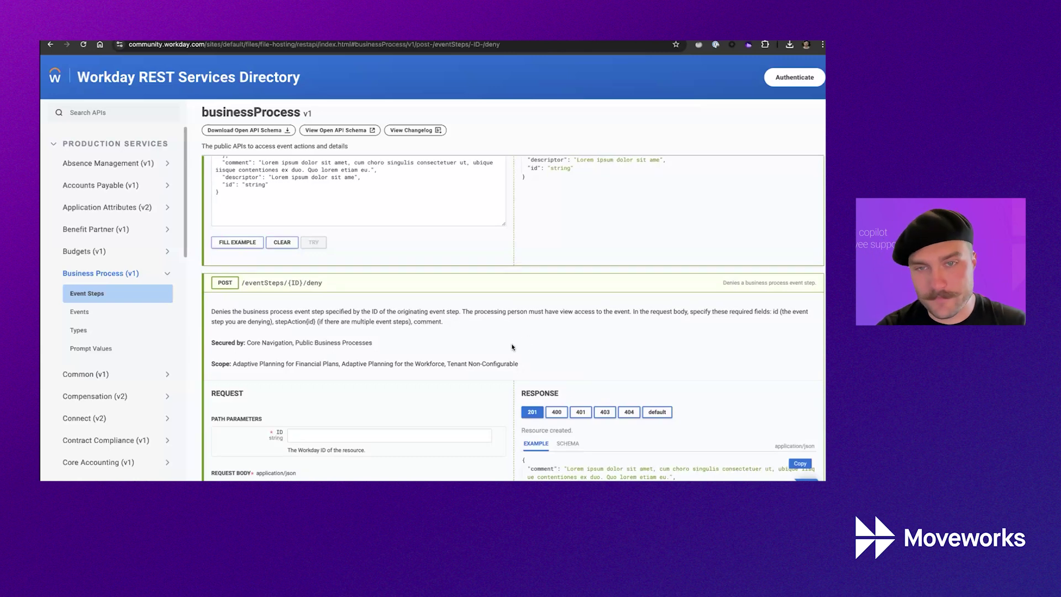
{"action": "scroll", "coordinate": [517, 347], "scroll_direction": "down", "scroll_amount": 1}
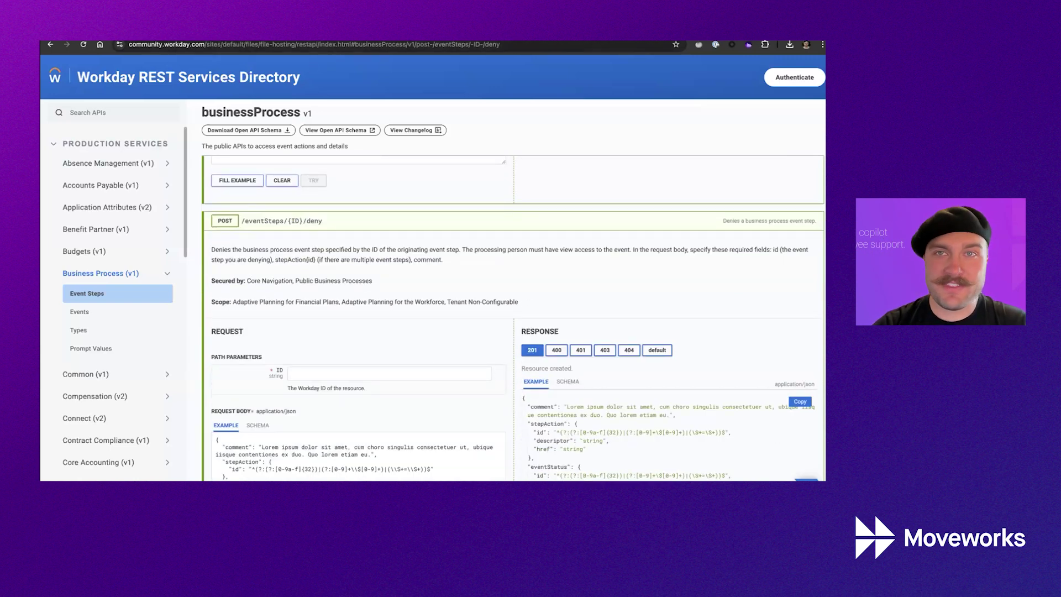
Return to the Google Slides deck and present it full screen, moving on to 'How to learn more'
{"action": "key", "text": "ctrl+Tab"}
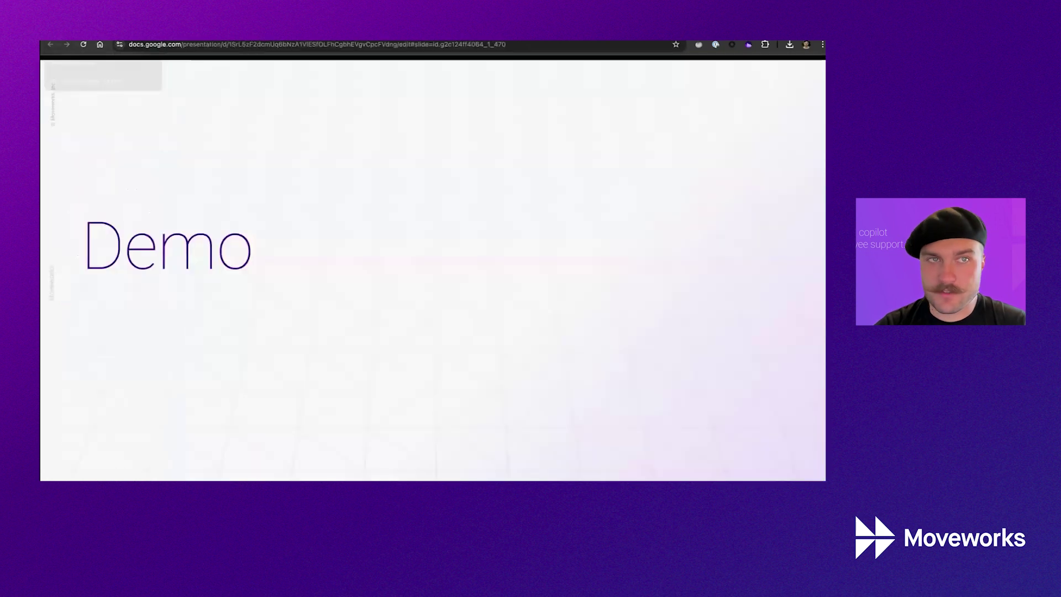
{"action": "left_click", "coordinate": [766, 205]}
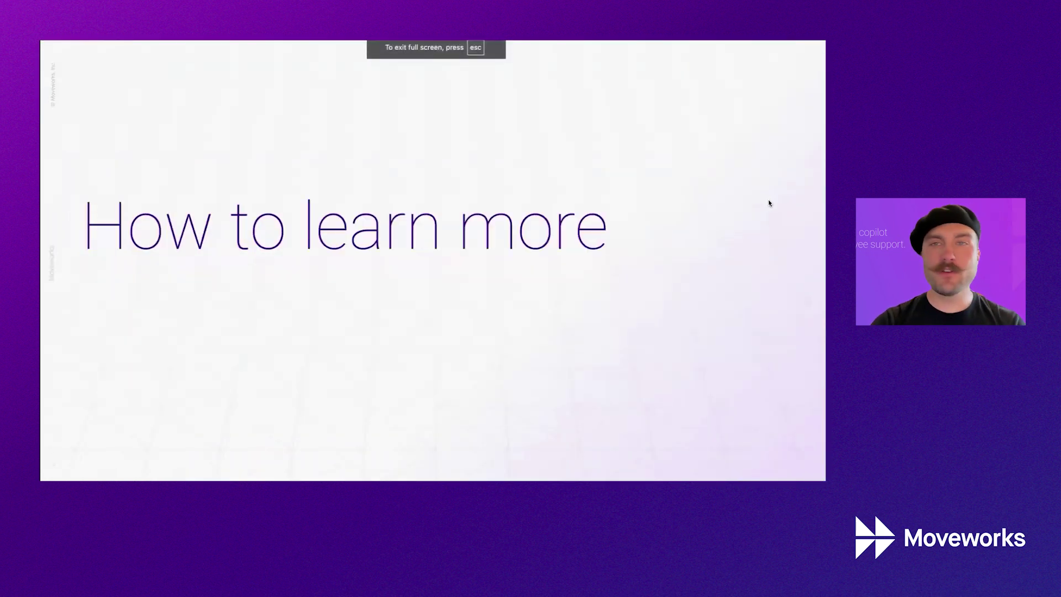